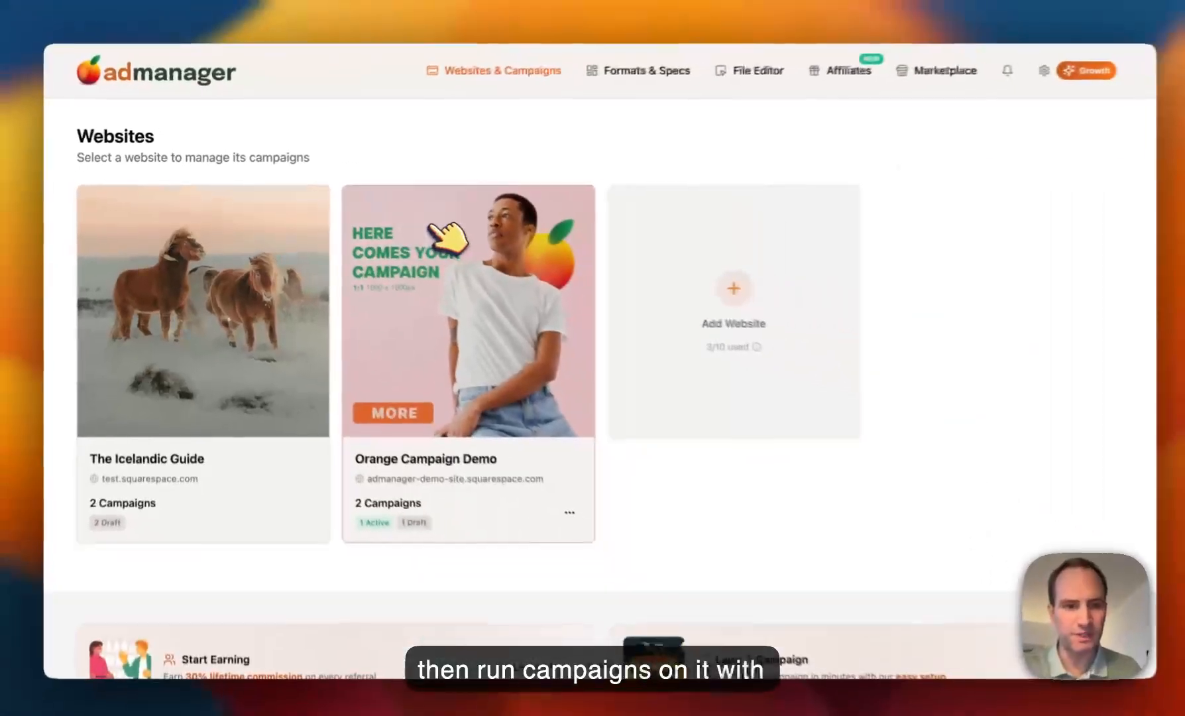
- Open the Orange Campaign Demo website, examine the Pink Orange Fashion campaign's analytics, daily playouts and assets, and return to the websites overview
click(524, 262)
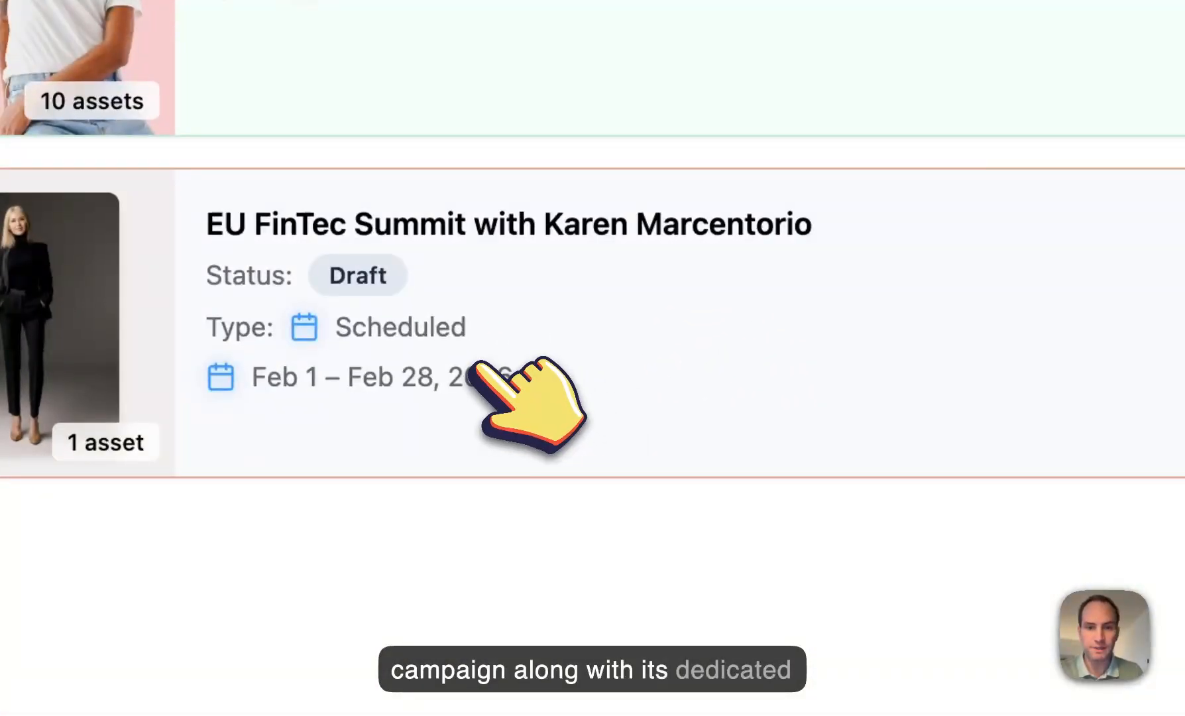
click(397, 487)
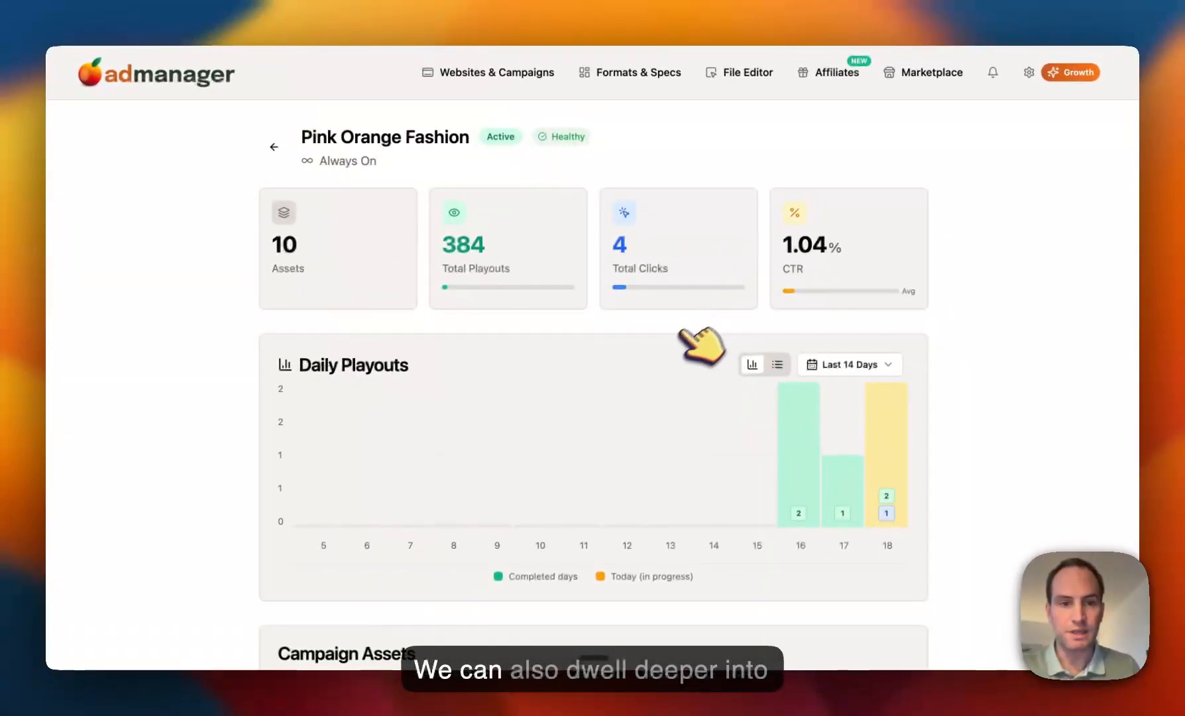
scroll(723, 312, down, 3)
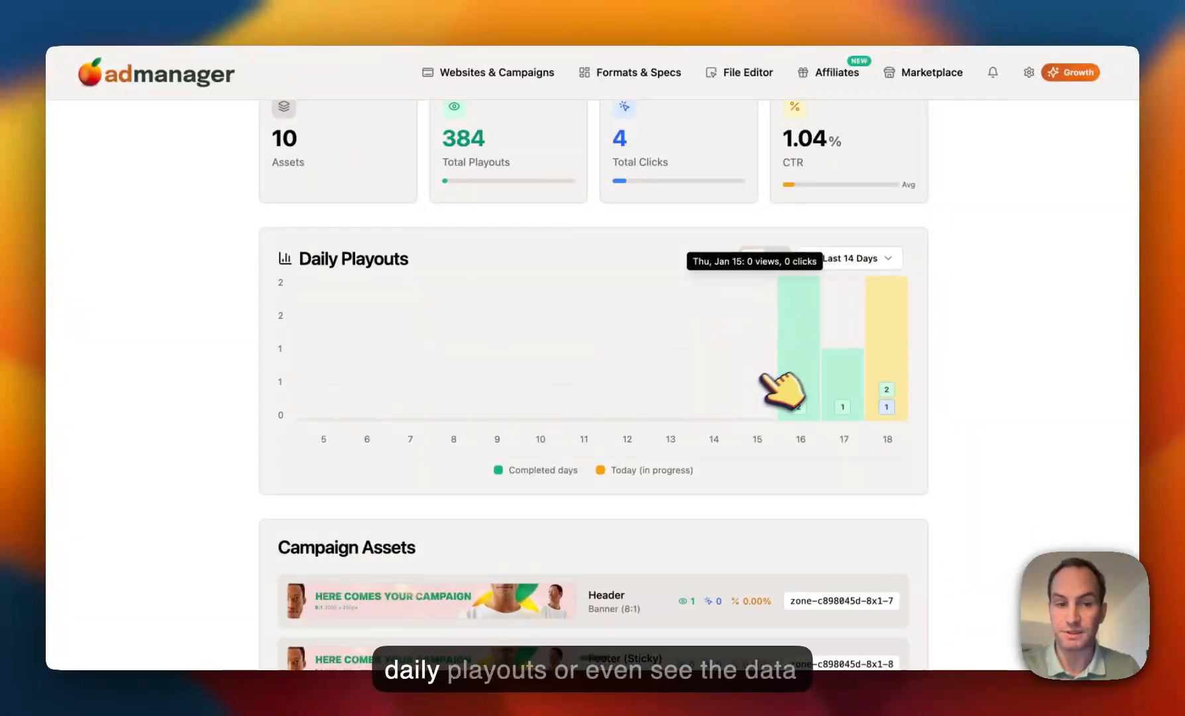
scroll(721, 392, down, 5)
scroll(720, 389, down, 4)
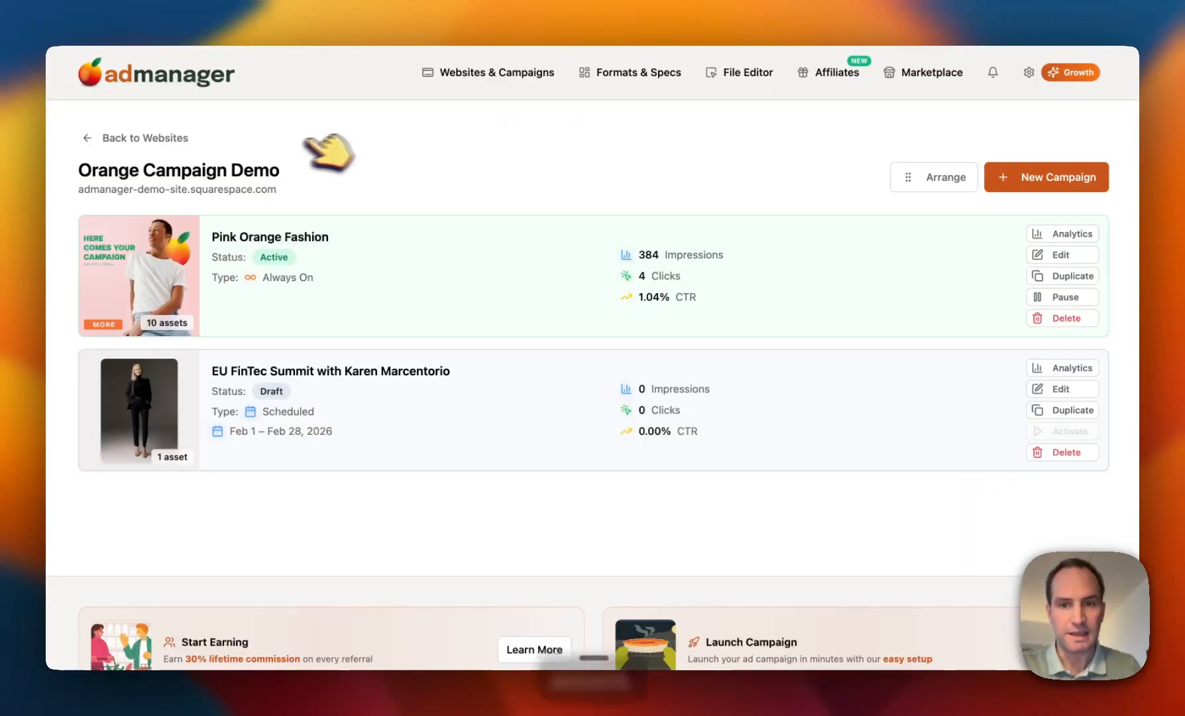
click(173, 138)
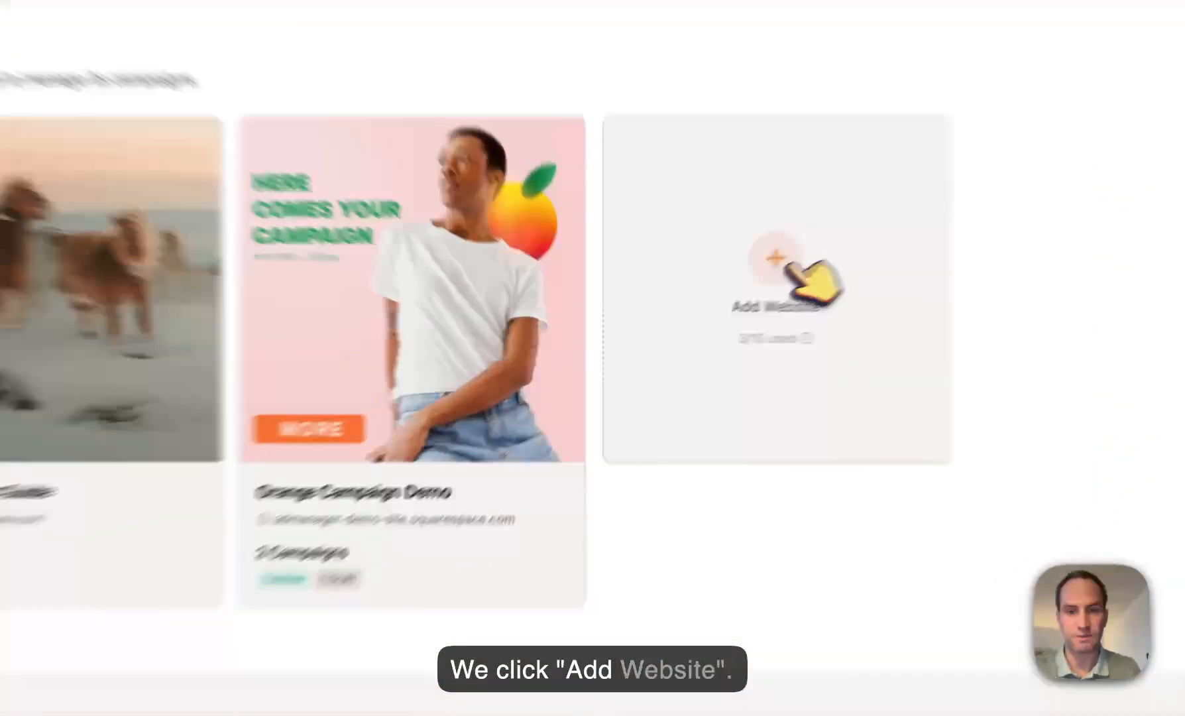
- Add a website titled Demo Site with the Squarespace domain demo-site-admanager12.squarespace.com
click(736, 290)
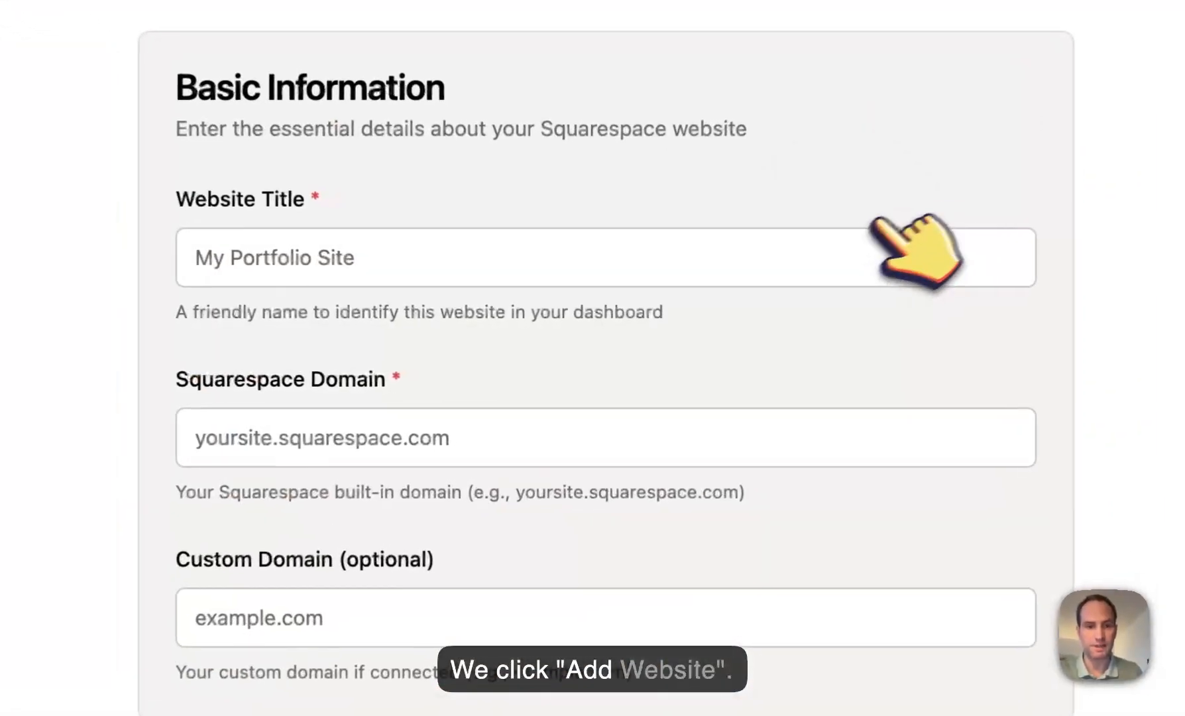
click(708, 263)
text(Demo)
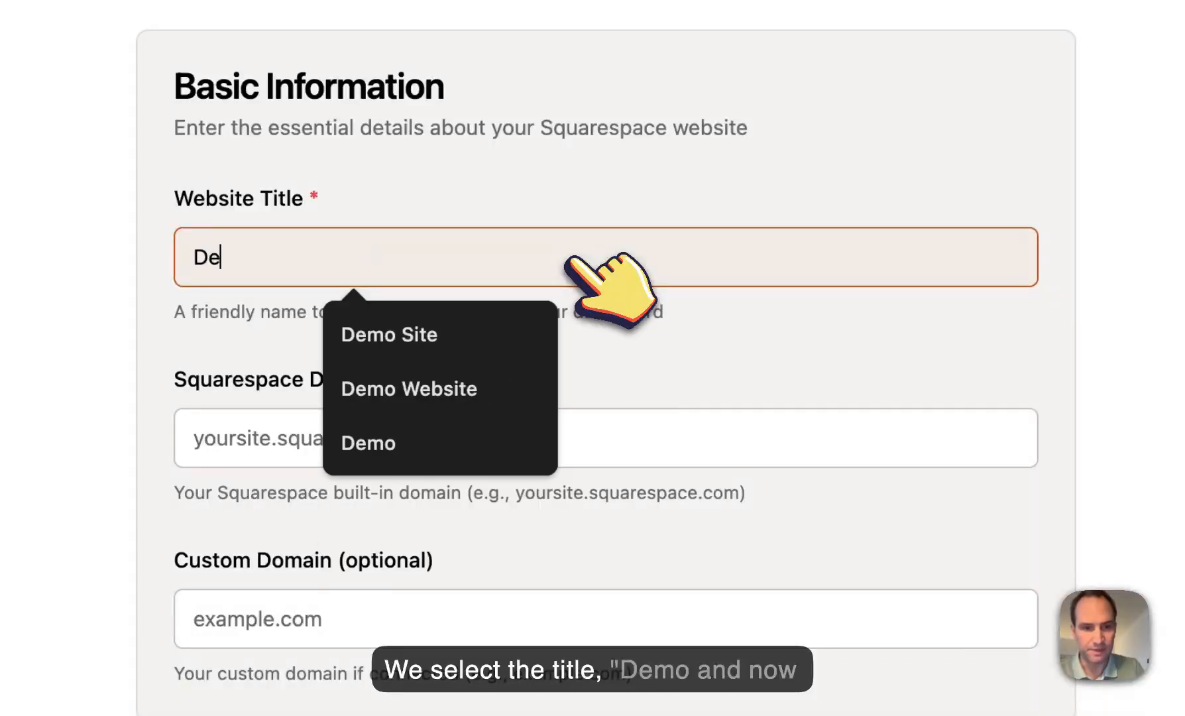
key(Down)
key(Return)
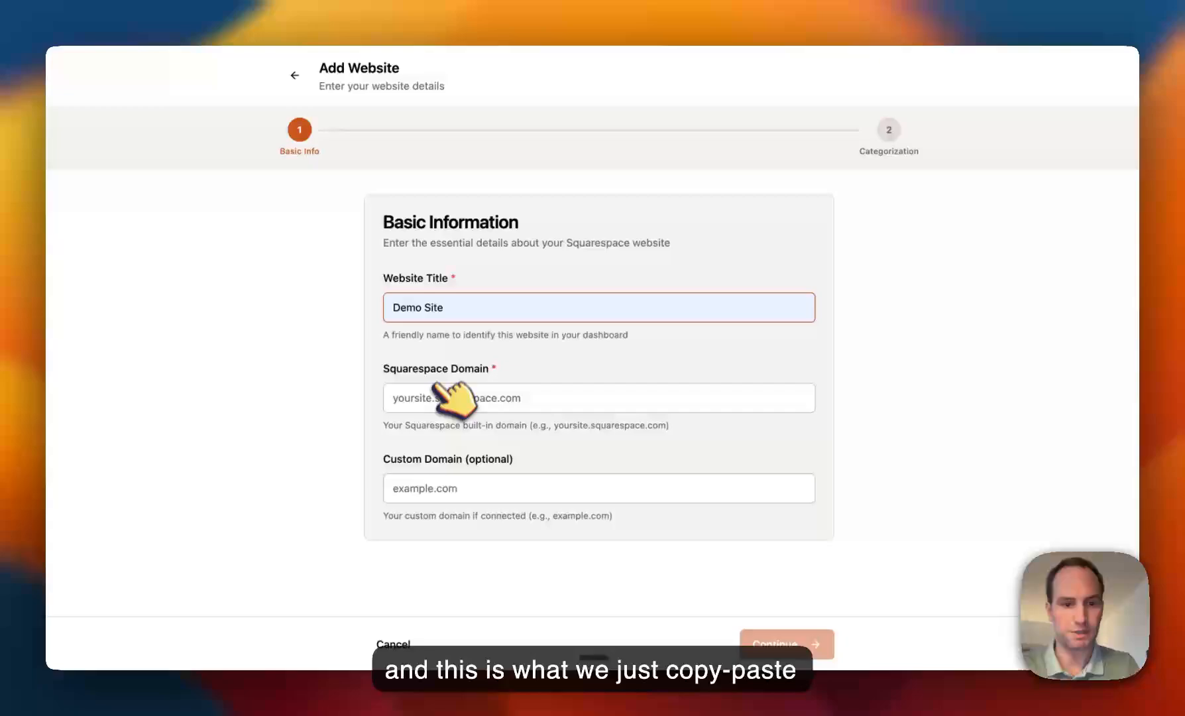
click(443, 391)
key(super+v)
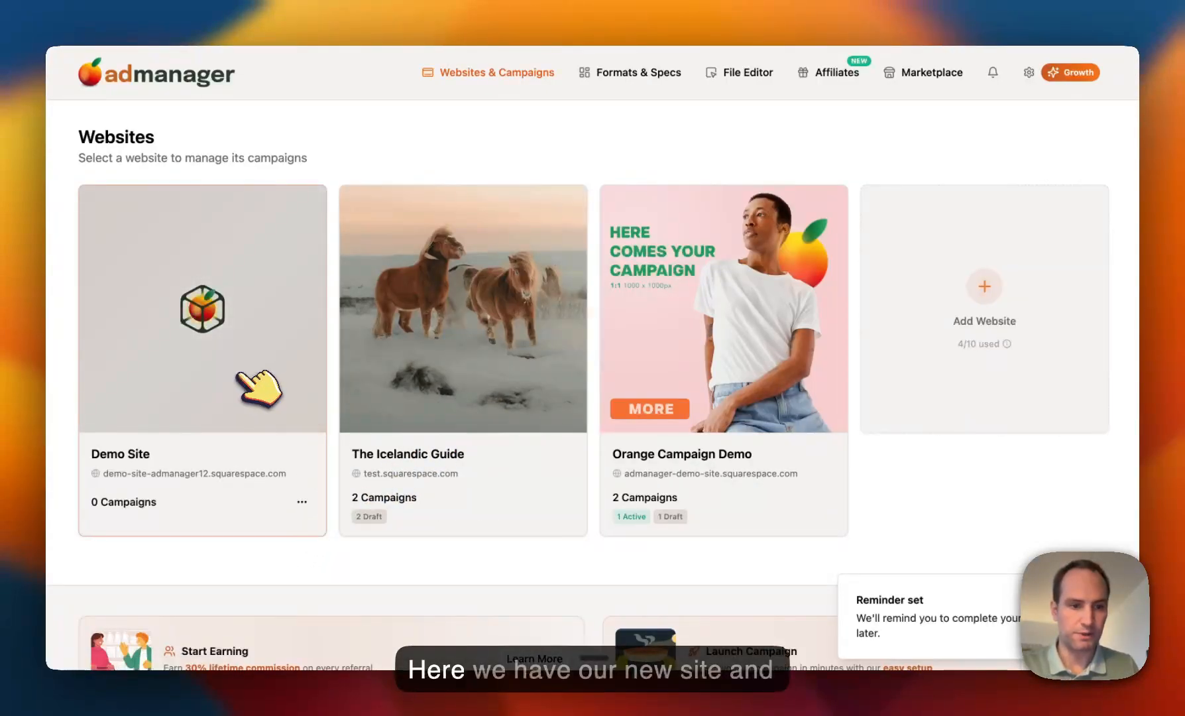
- Open the Demo Site website and start a new campaign for it
click(190, 375)
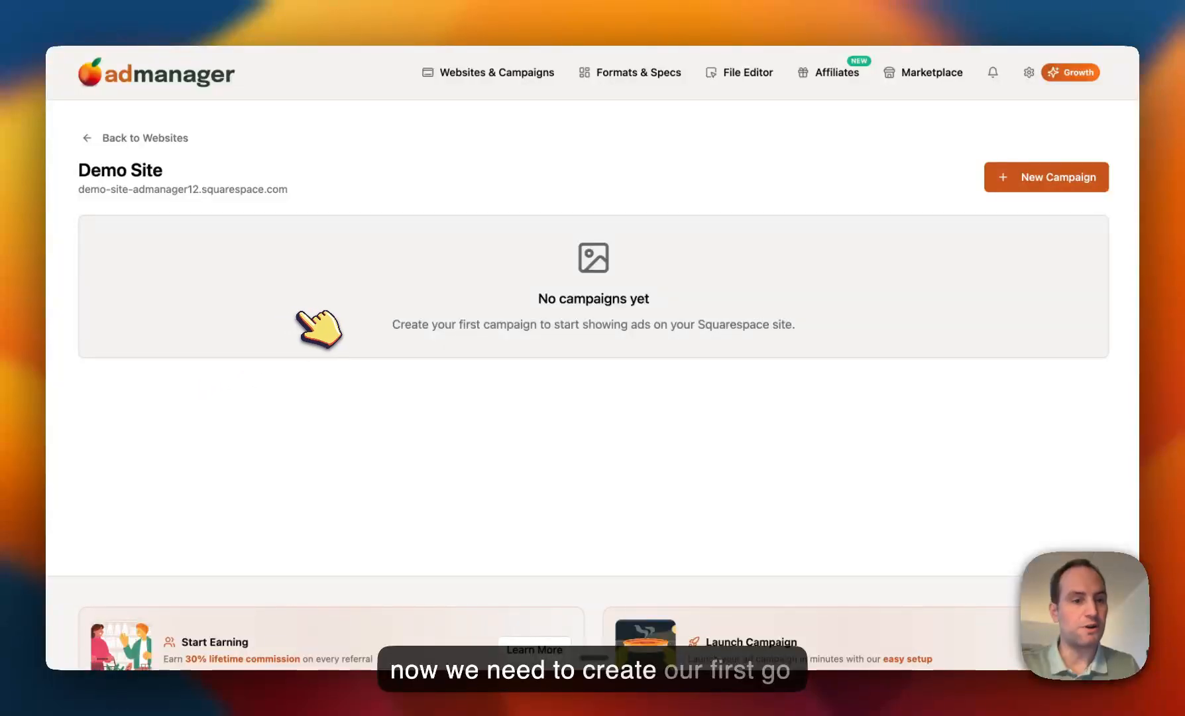
click(1054, 177)
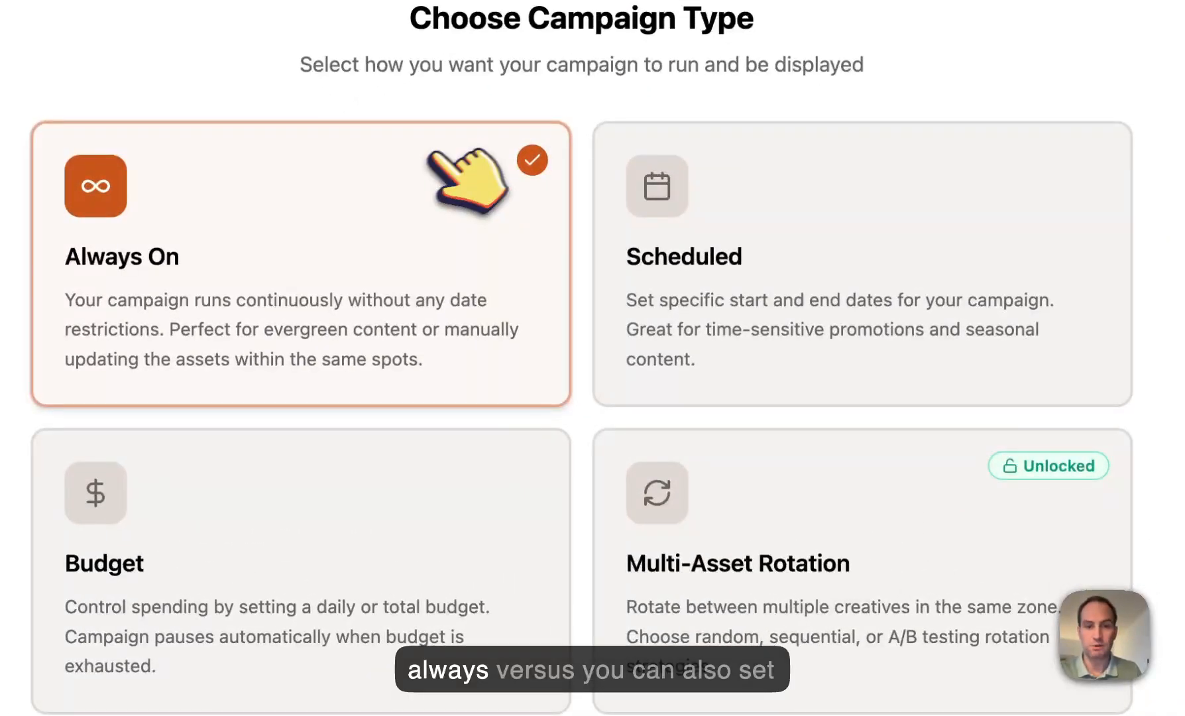
- Try the Scheduled, Budget and Multi-Asset Rotation campaign types, with A/B Testing as the rotation strategy, and return to the type selection
click(904, 197)
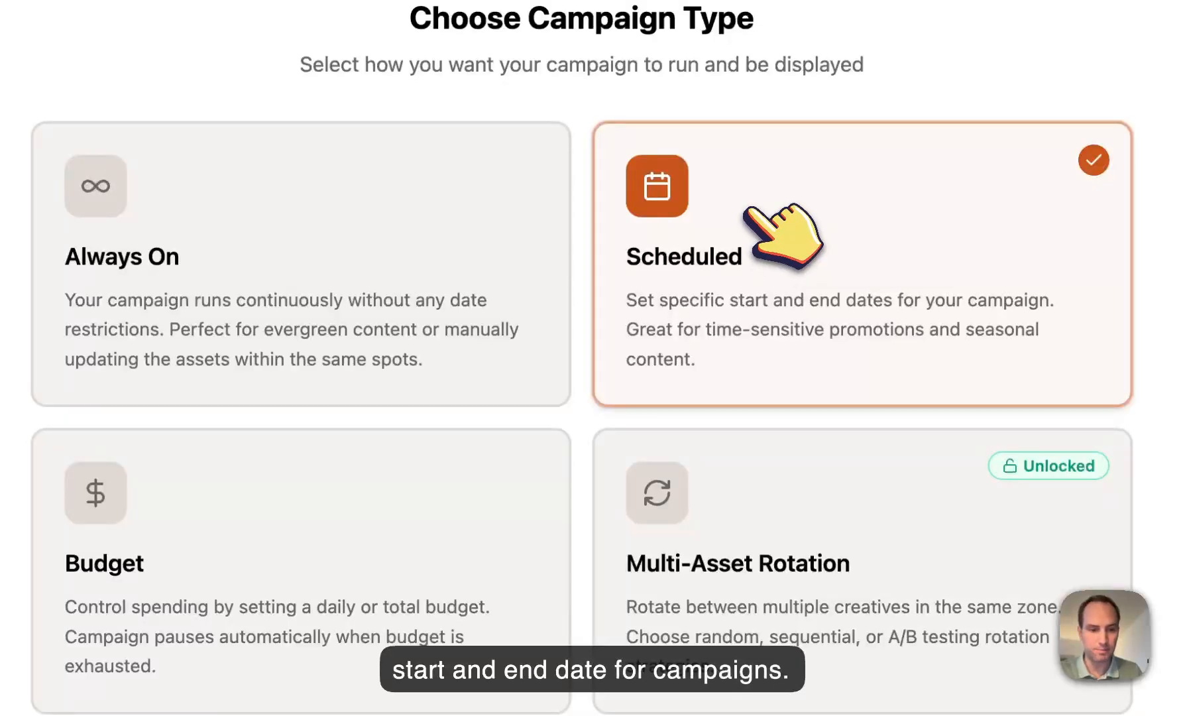
click(438, 496)
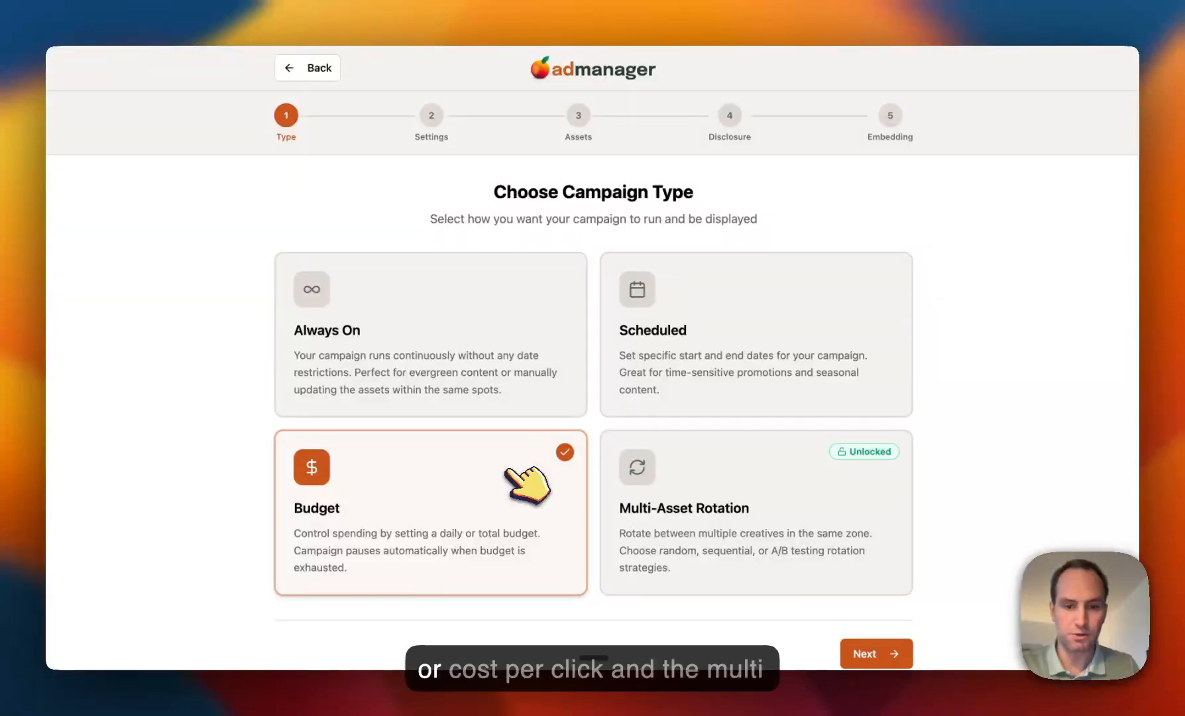
click(729, 479)
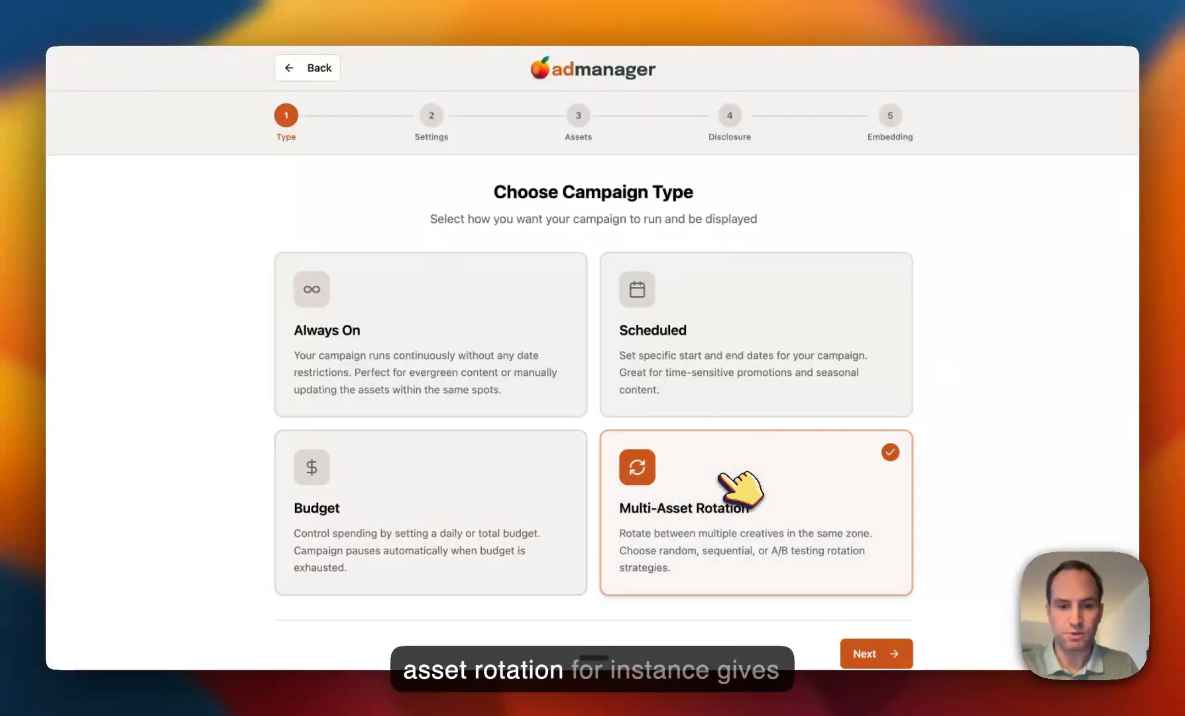
click(884, 650)
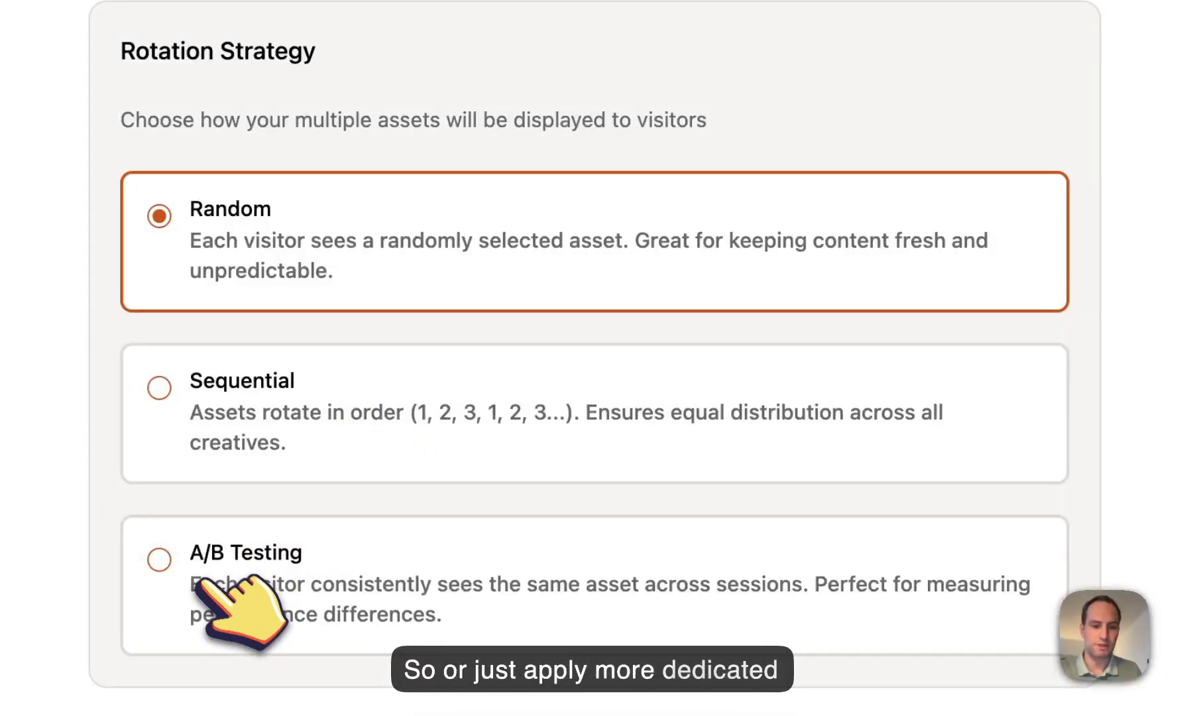
click(159, 559)
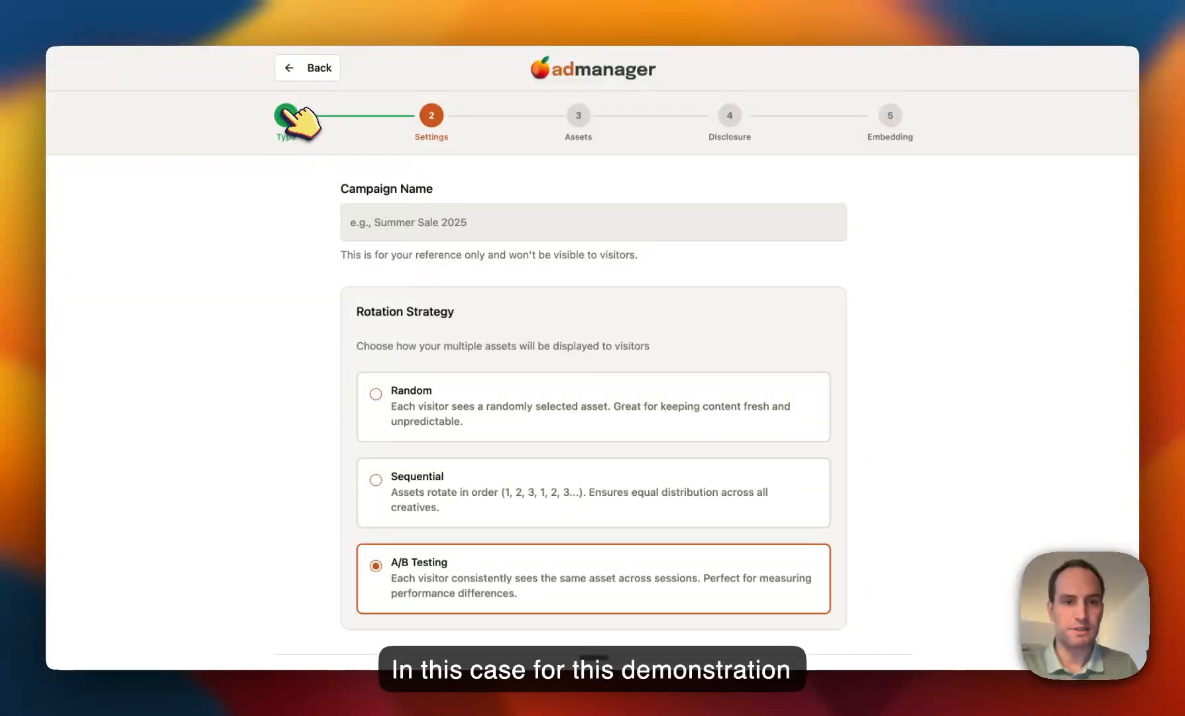
click(287, 116)
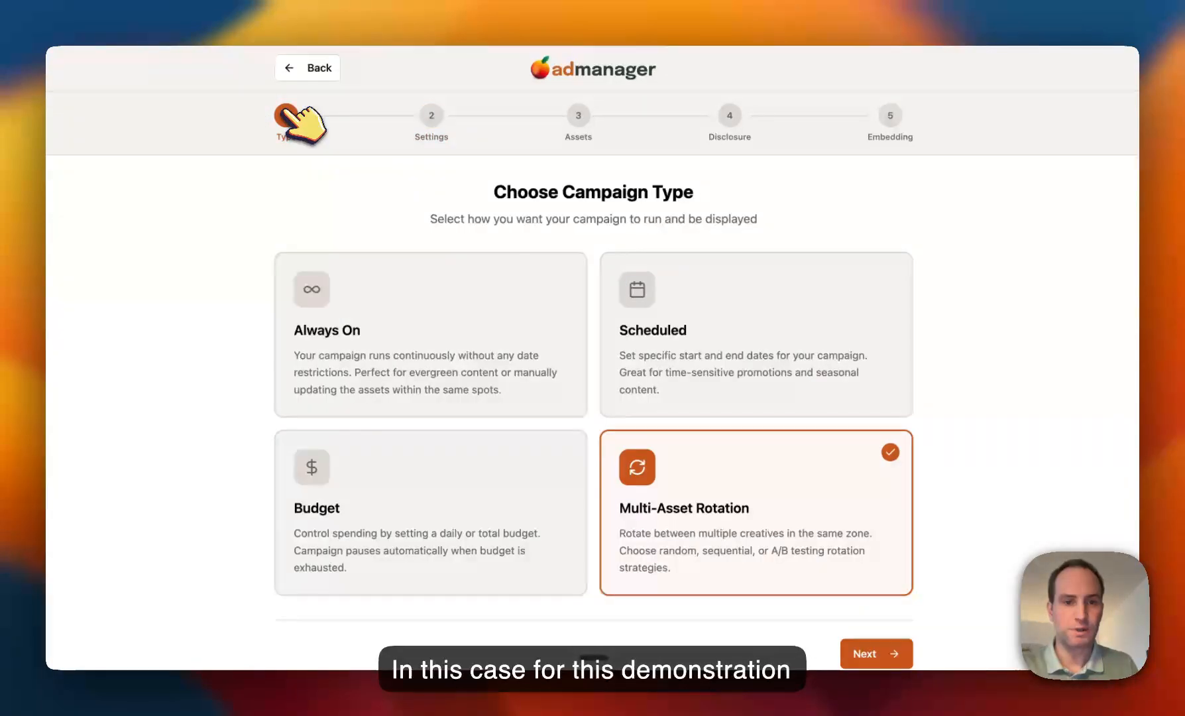
- Choose the Always On campaign type, name the campaign Behind Glass, and continue to the campaign assets
click(422, 297)
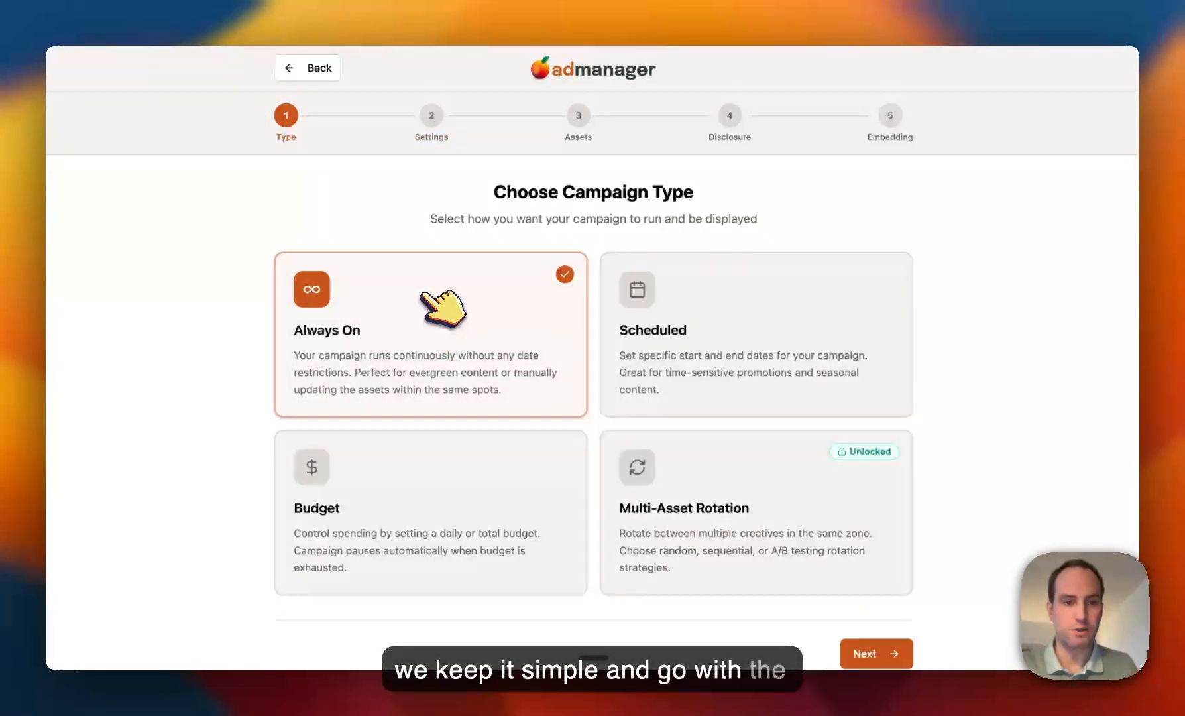
click(880, 652)
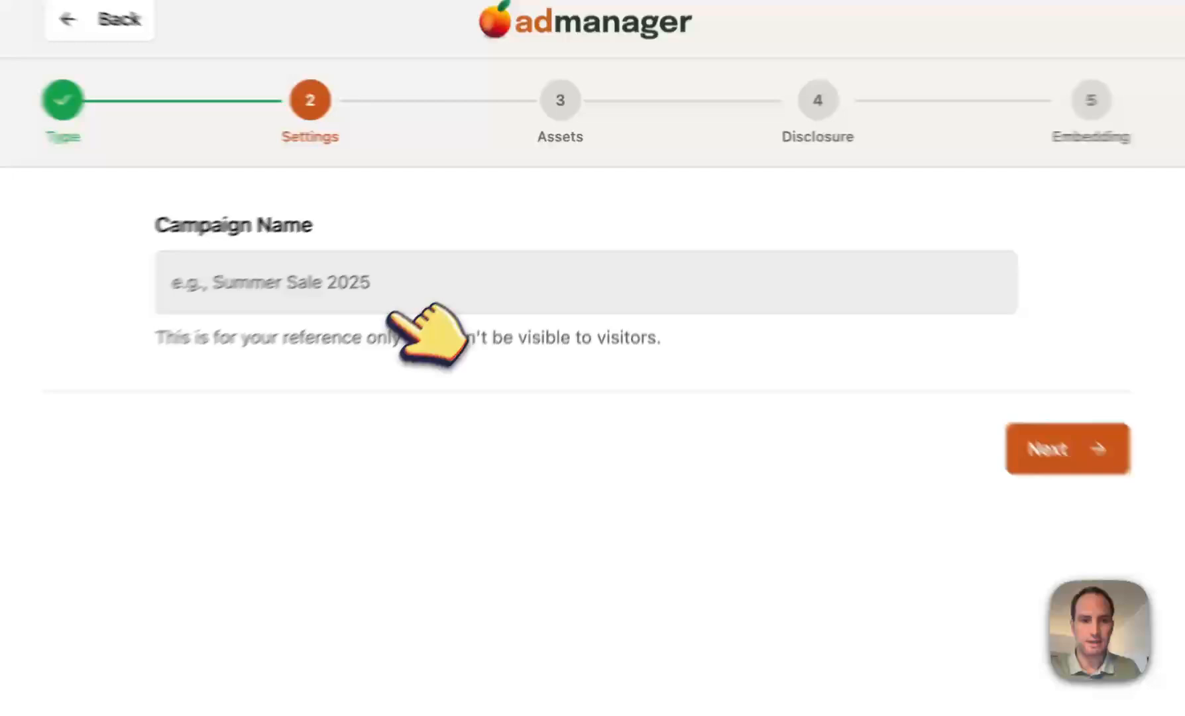
click(460, 220)
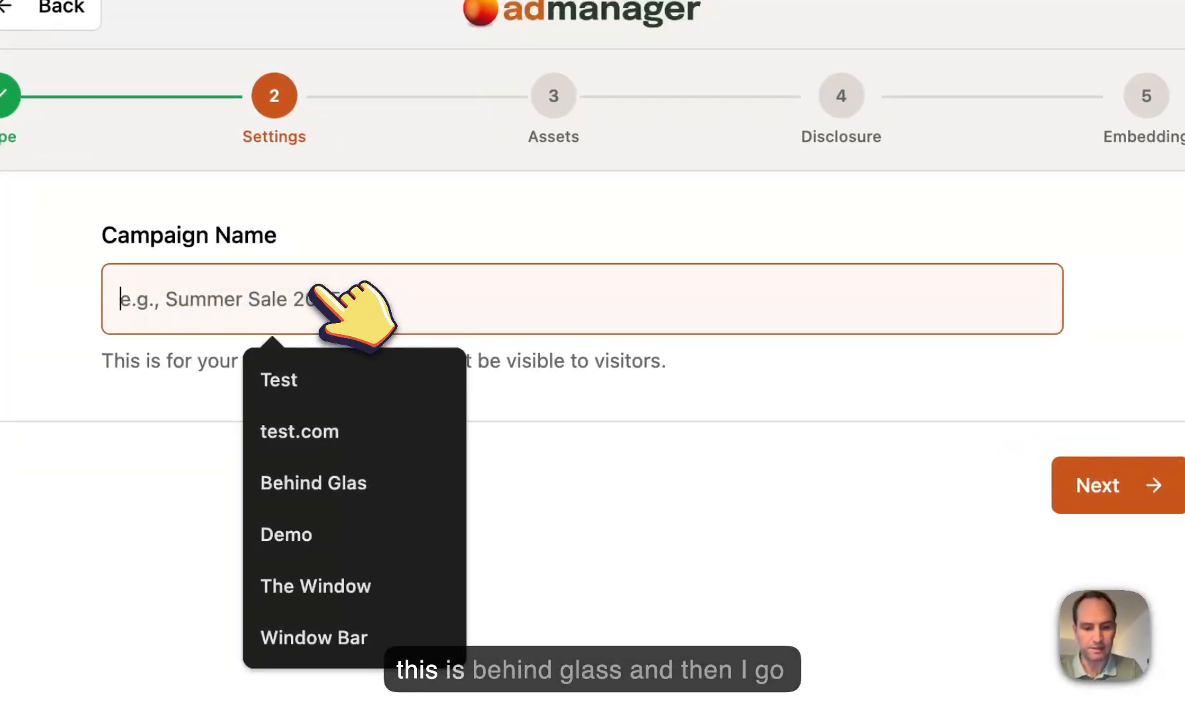
text(Behind Glass)
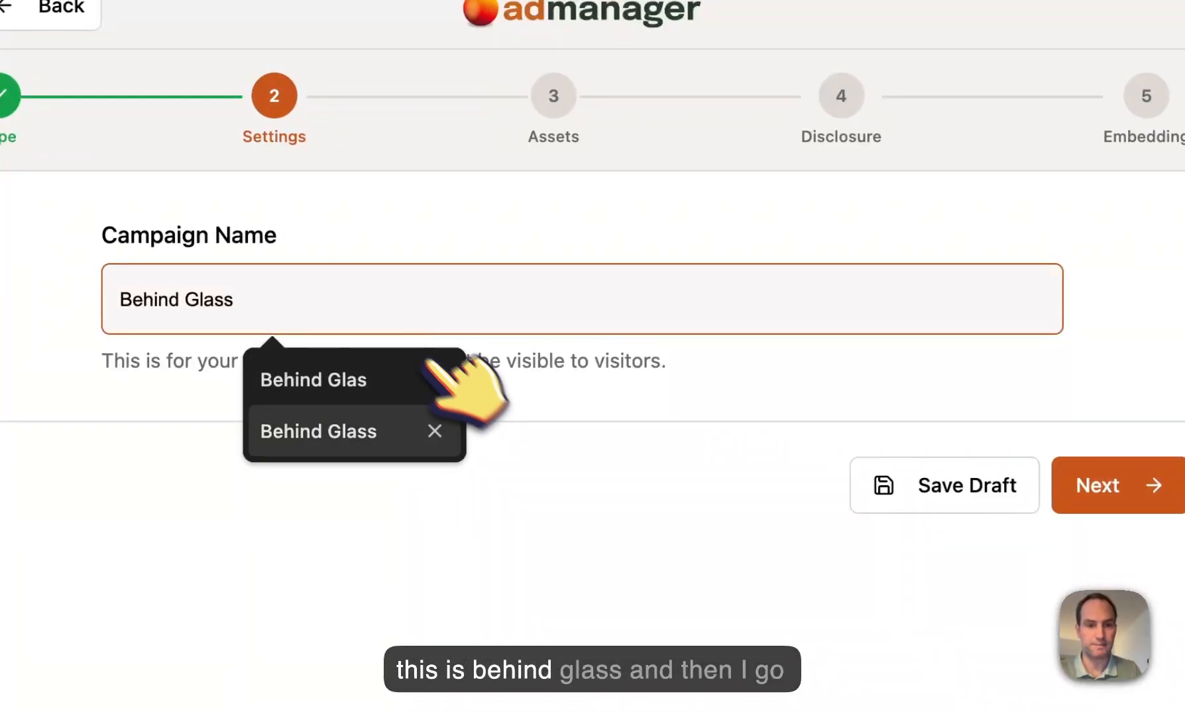
click(460, 379)
click(1120, 483)
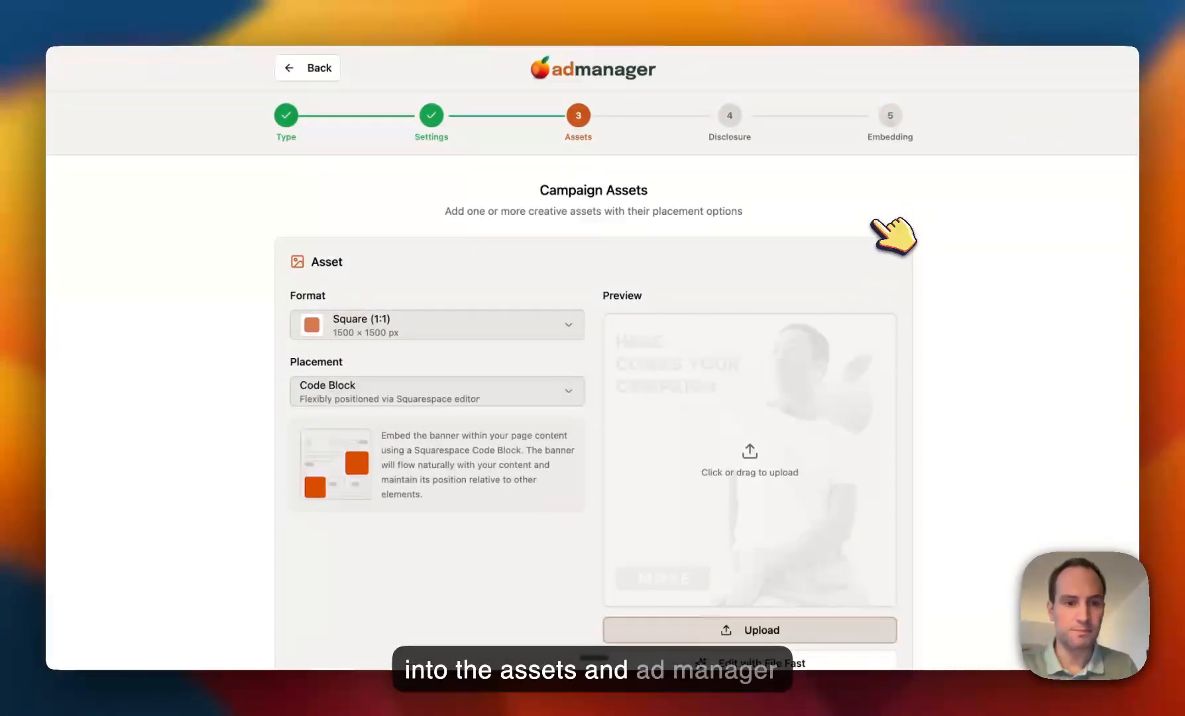
- Choose the Square (1:1) format for the first asset and check its placement options
click(560, 325)
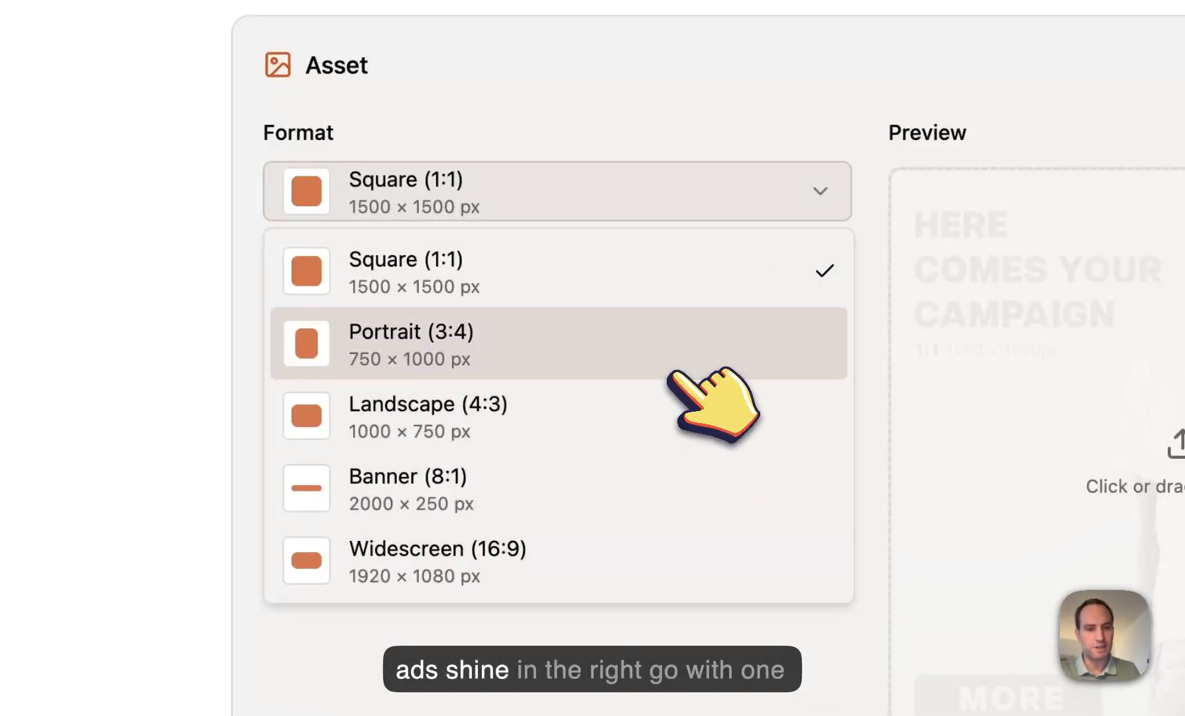
click(598, 268)
scroll(544, 252, down, 1)
click(522, 292)
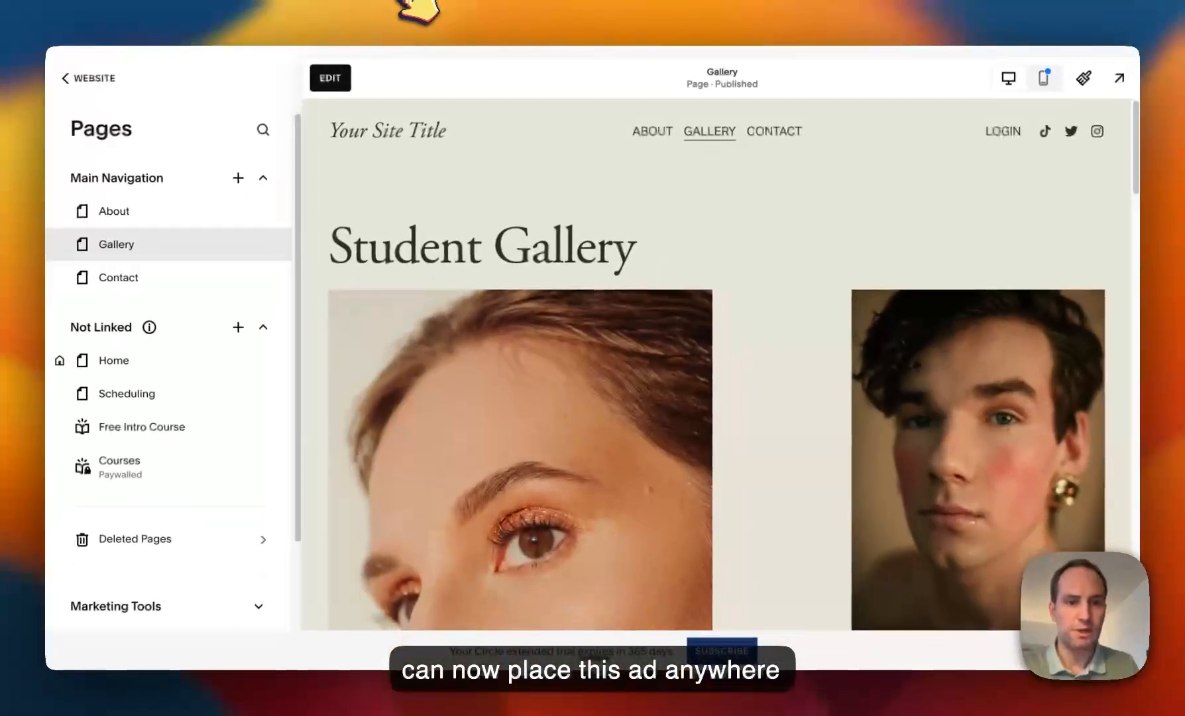
- Examine the About page in the Squarespace editor for a spot to place the ad
click(222, 211)
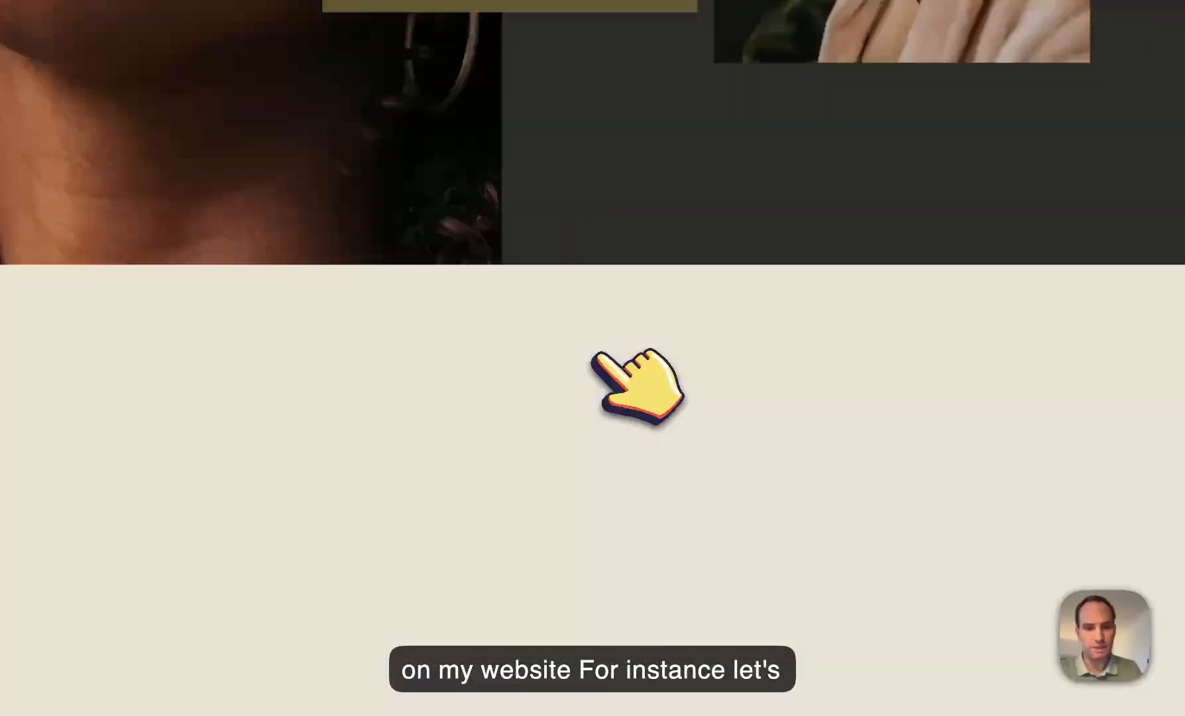
scroll(595, 358, down, 5)
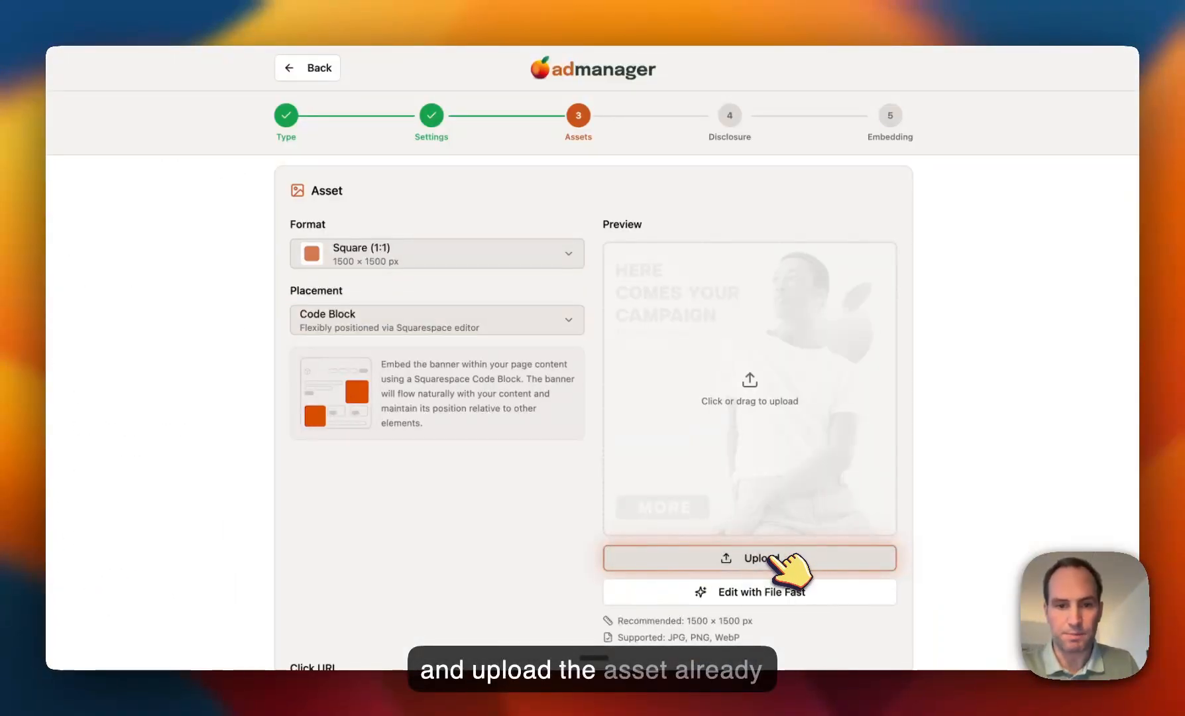
- Upload DEMO_1x1.jpg as the square asset's image and set its click URL to test.com
click(776, 559)
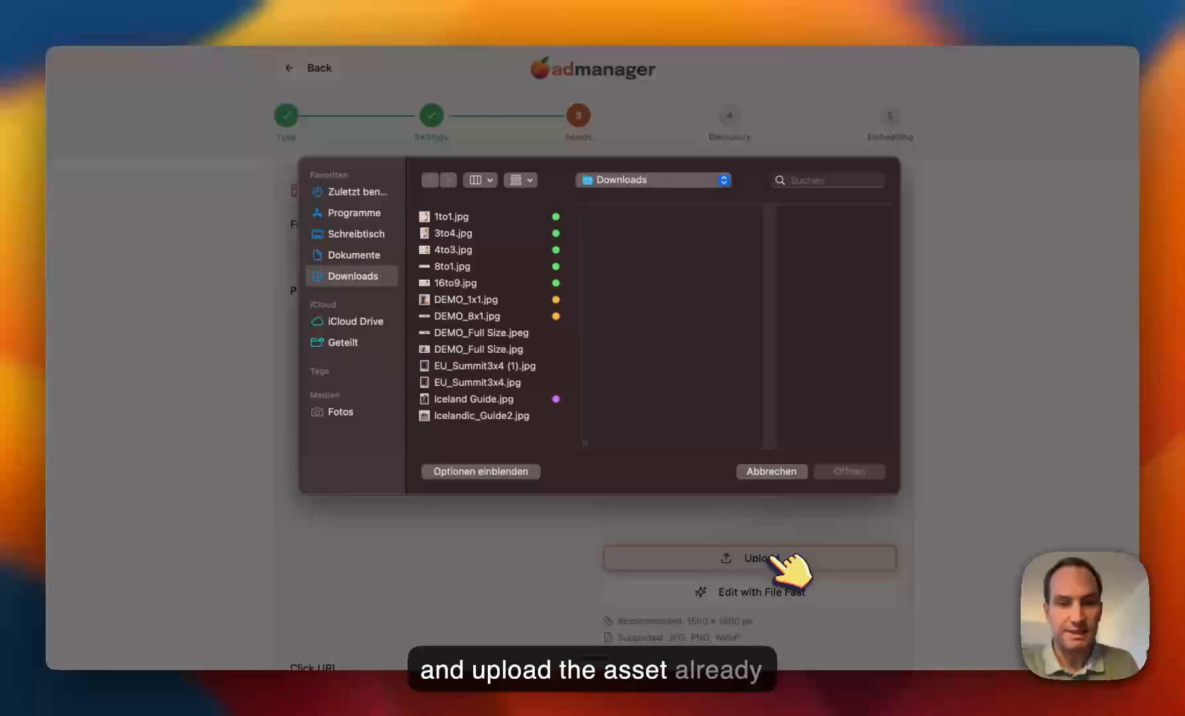
click(510, 301)
click(855, 471)
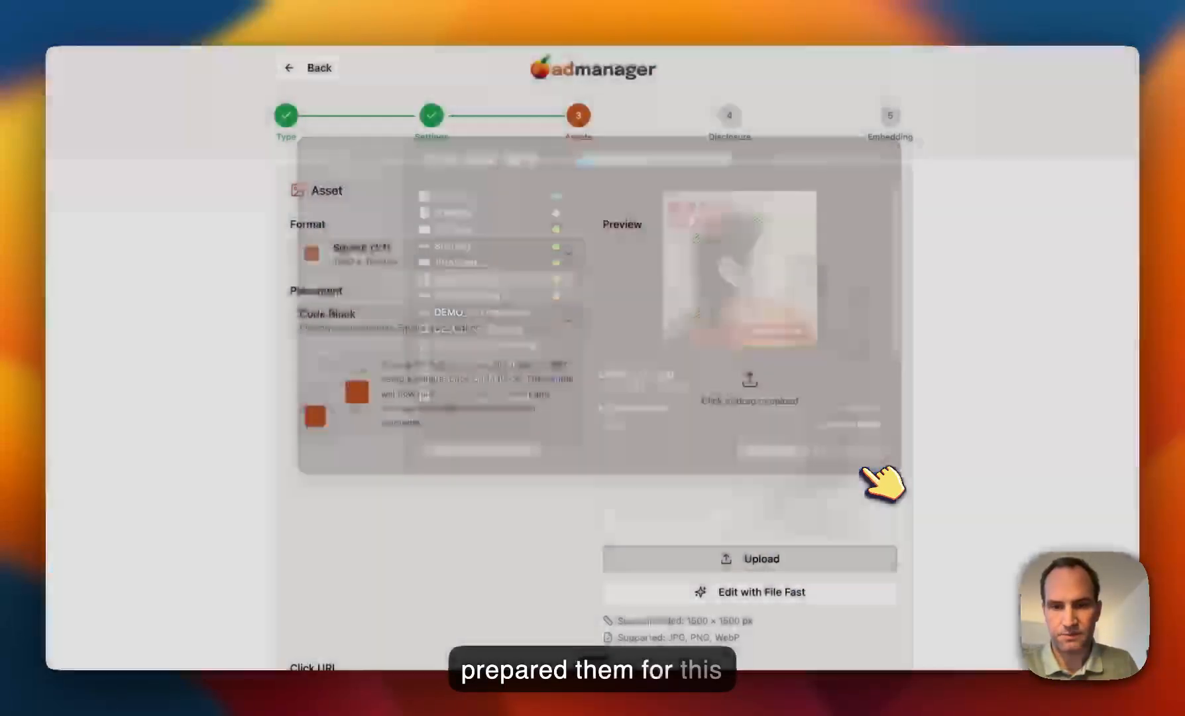
scroll(511, 454, down, 3)
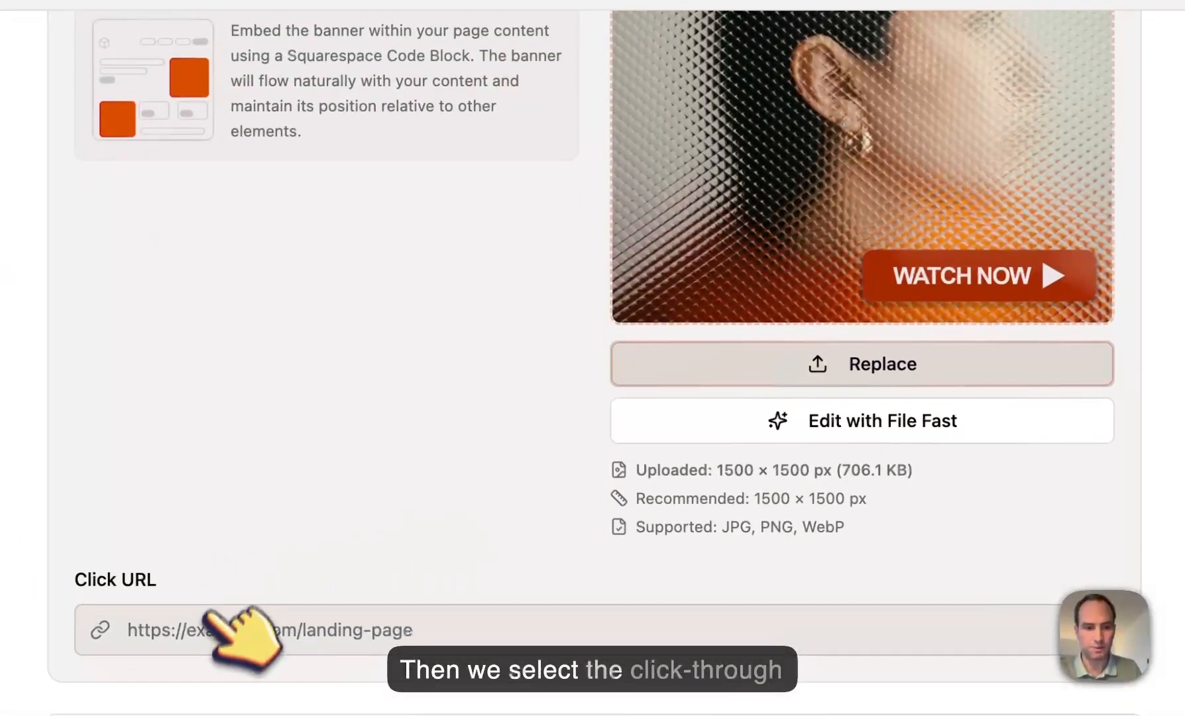
click(204, 638)
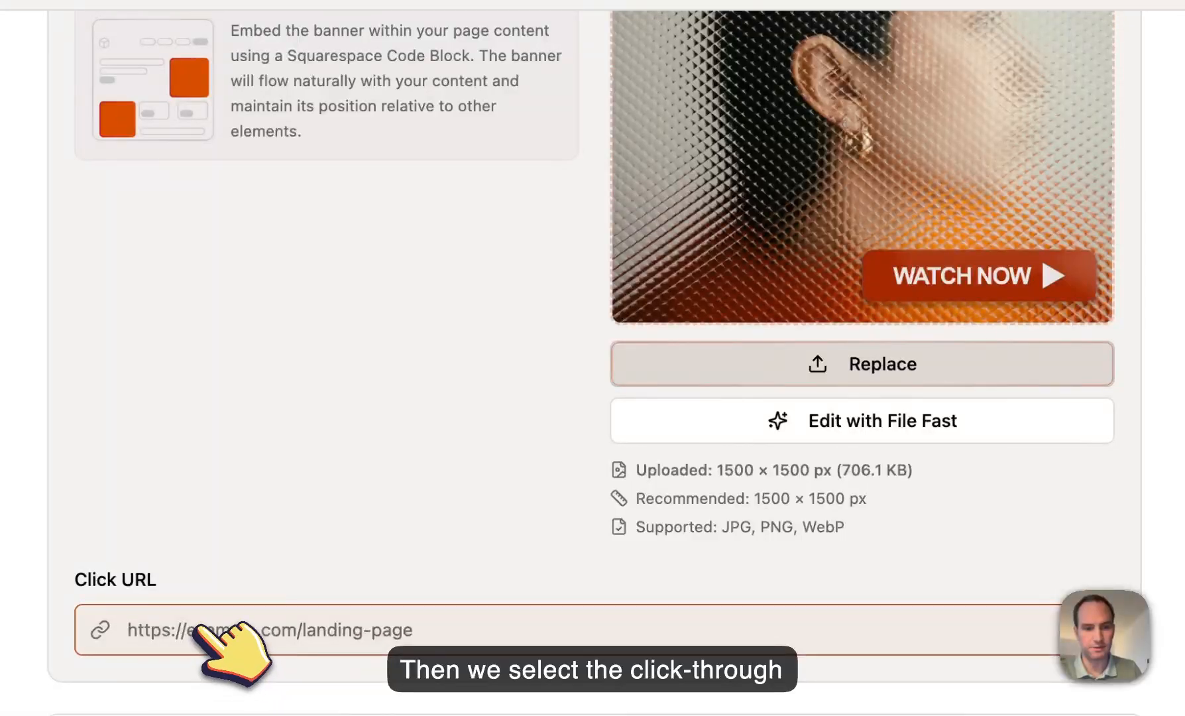
text(test.com)
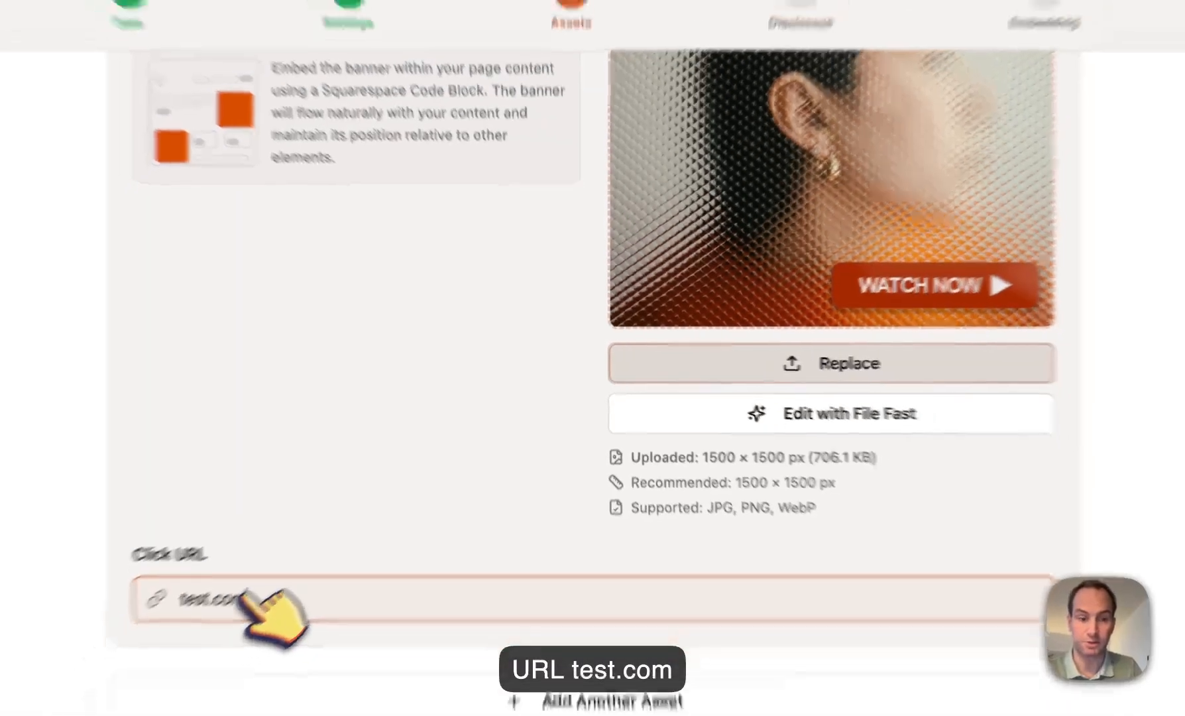
- Add another asset to the campaign and set its format to Banner (8:1)
scroll(279, 404, down, 1)
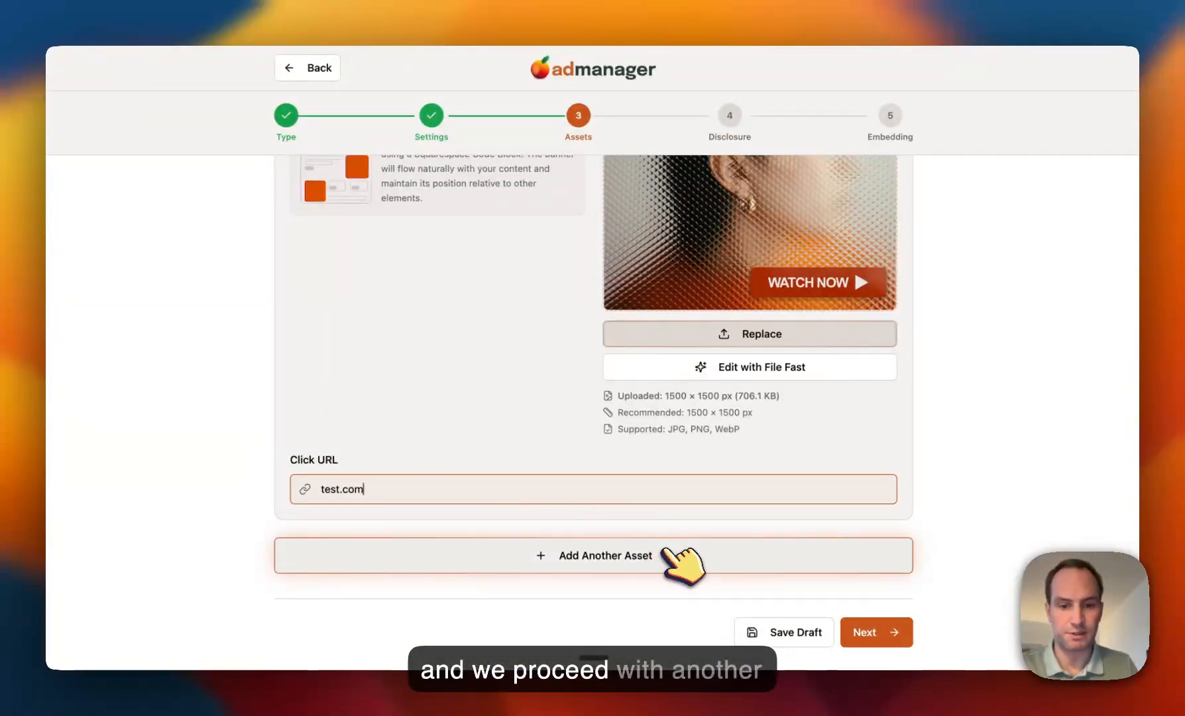
click(683, 562)
scroll(690, 563, down, 5)
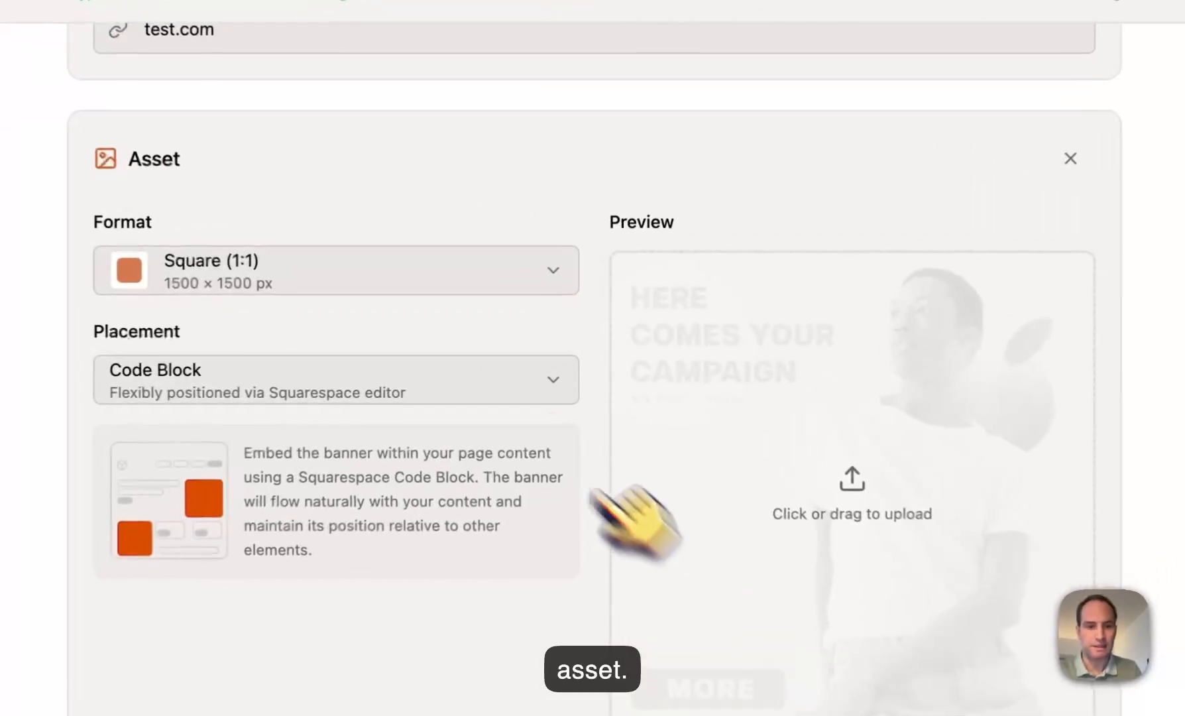
click(439, 307)
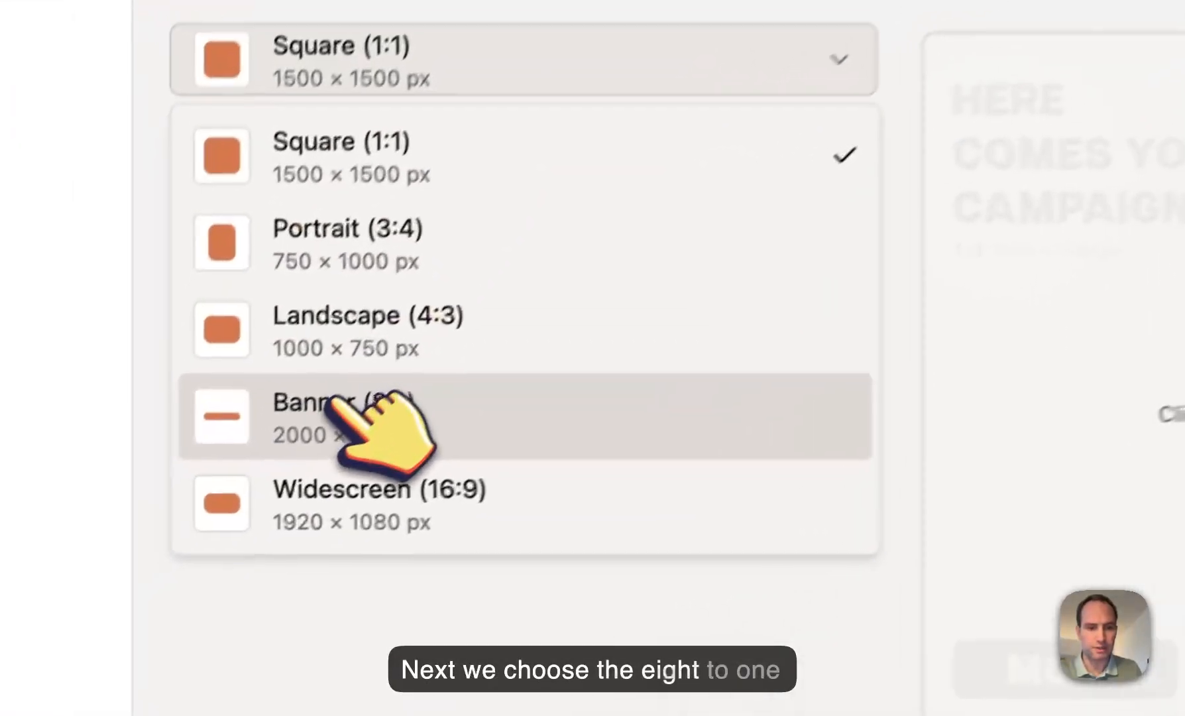
click(398, 392)
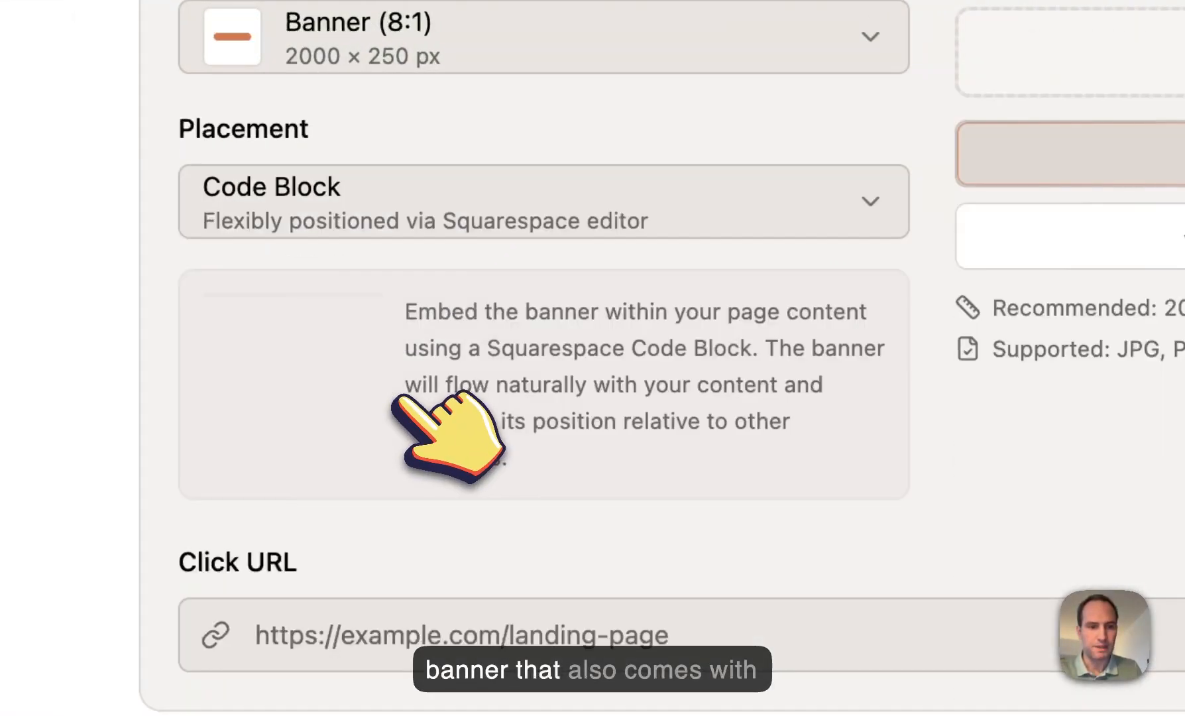
- Set the banner asset's placement to Header, at the top of the page and scrolling with the content
click(473, 199)
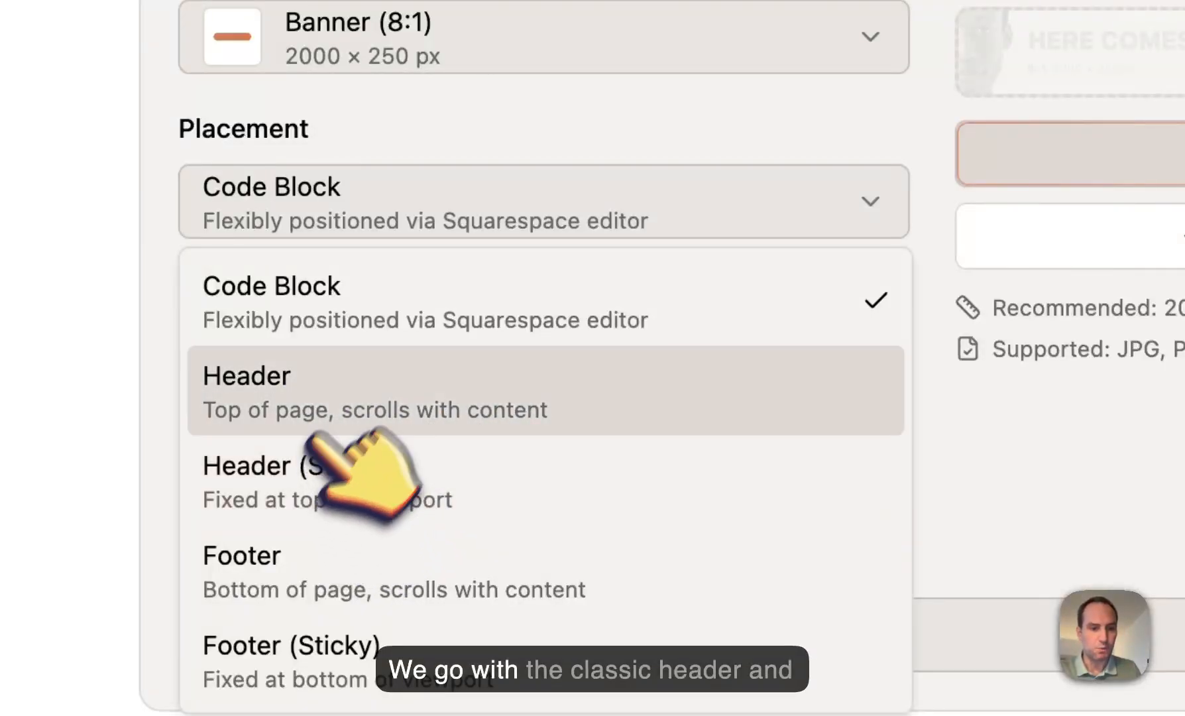
click(428, 377)
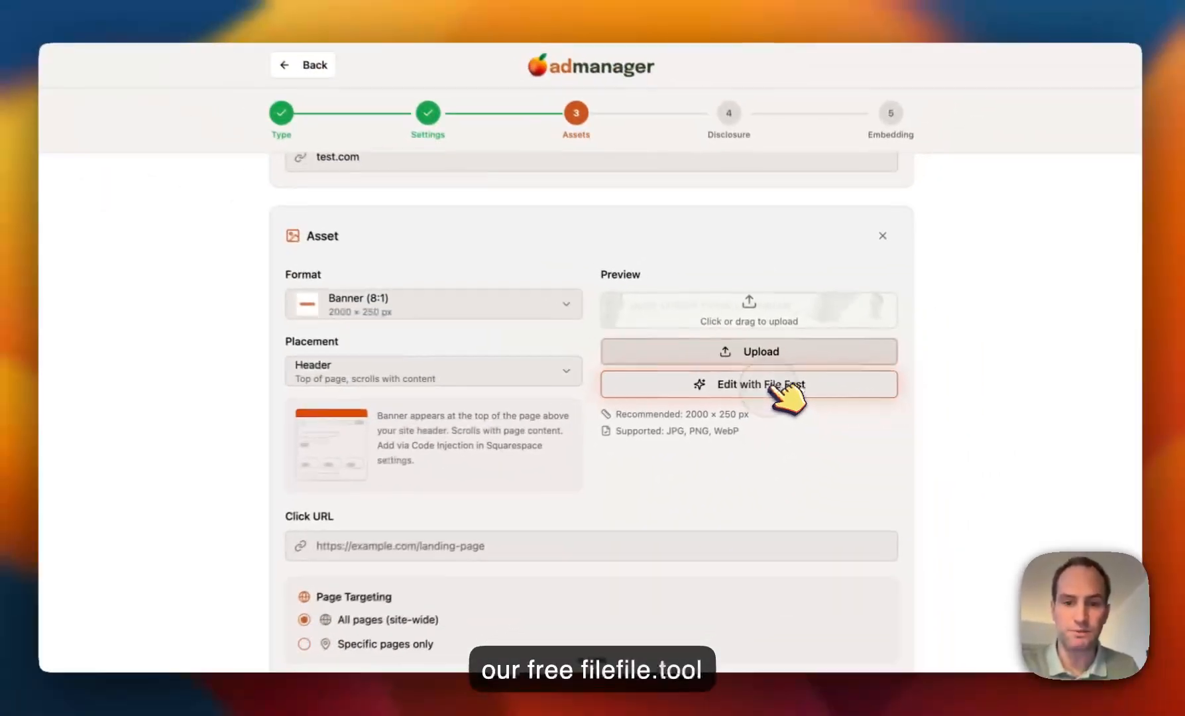
- Try File Fast by loading DEMO_Full Size.jpg and choosing an 8:1 crop for it
click(746, 383)
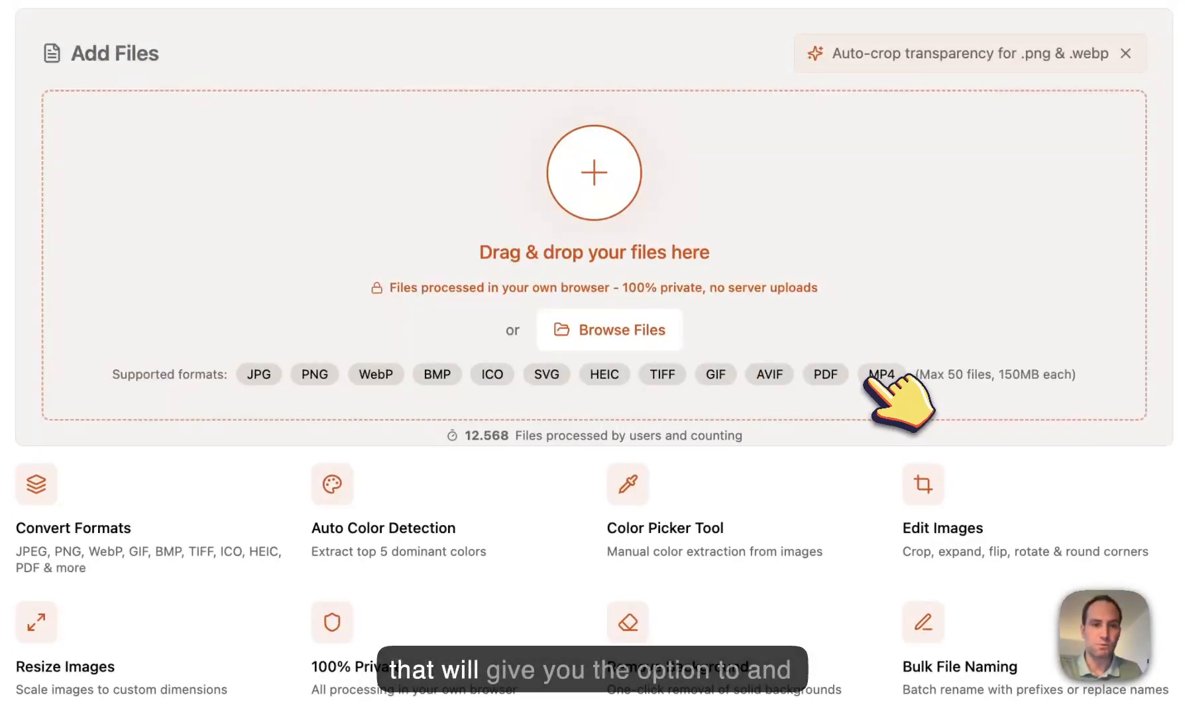
click(586, 169)
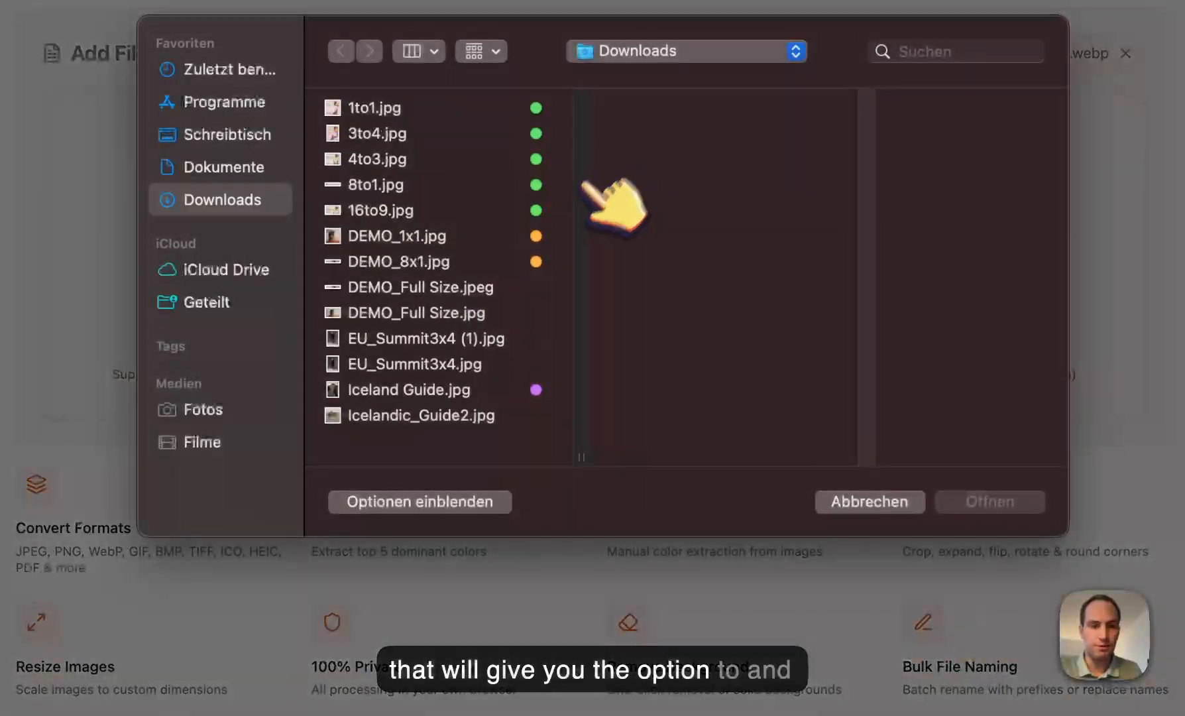
double_click(445, 309)
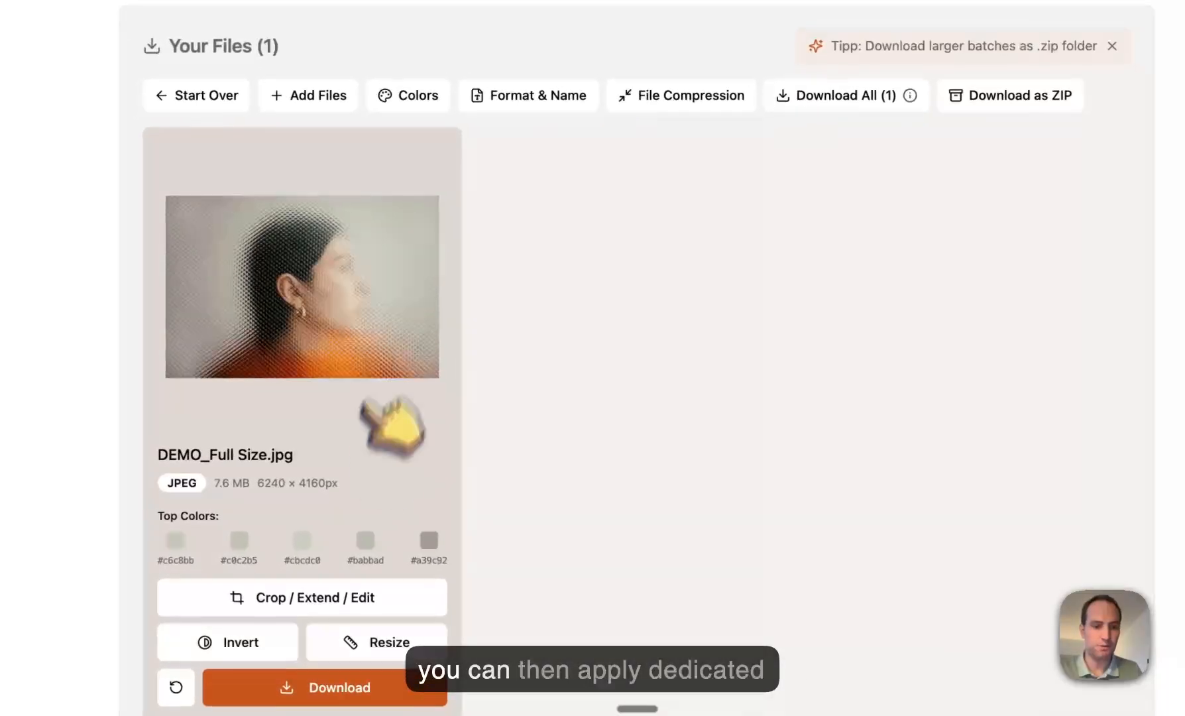
click(352, 596)
click(450, 463)
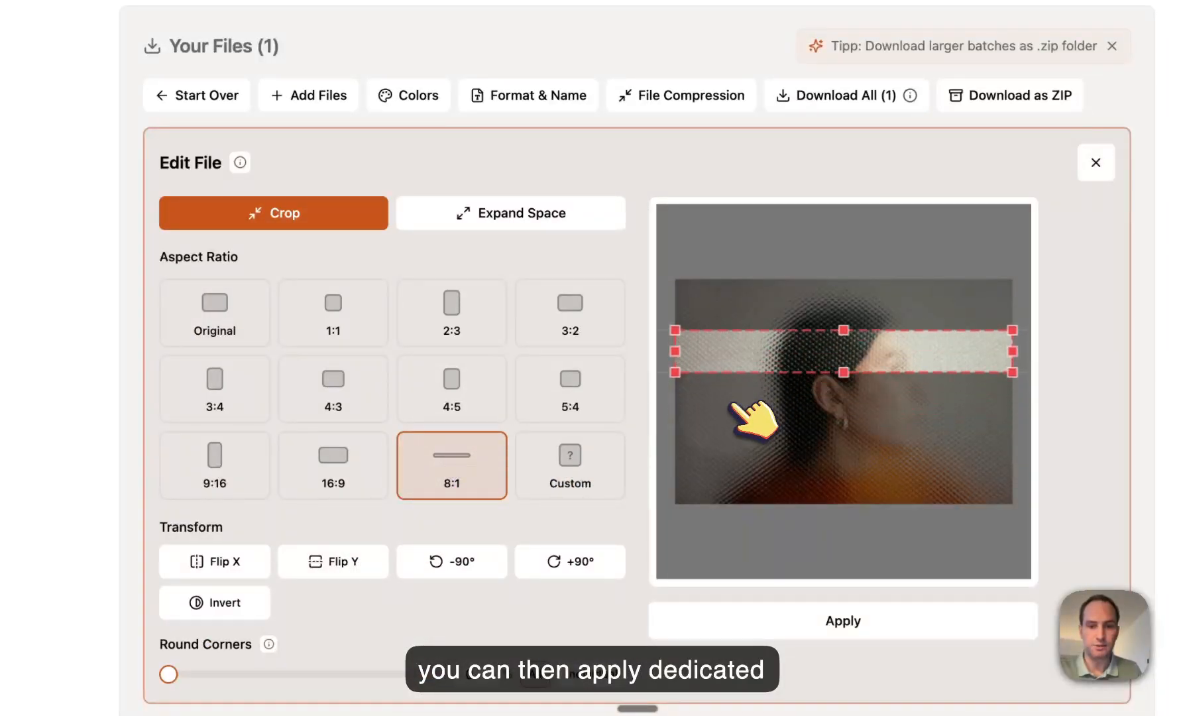
click(457, 391)
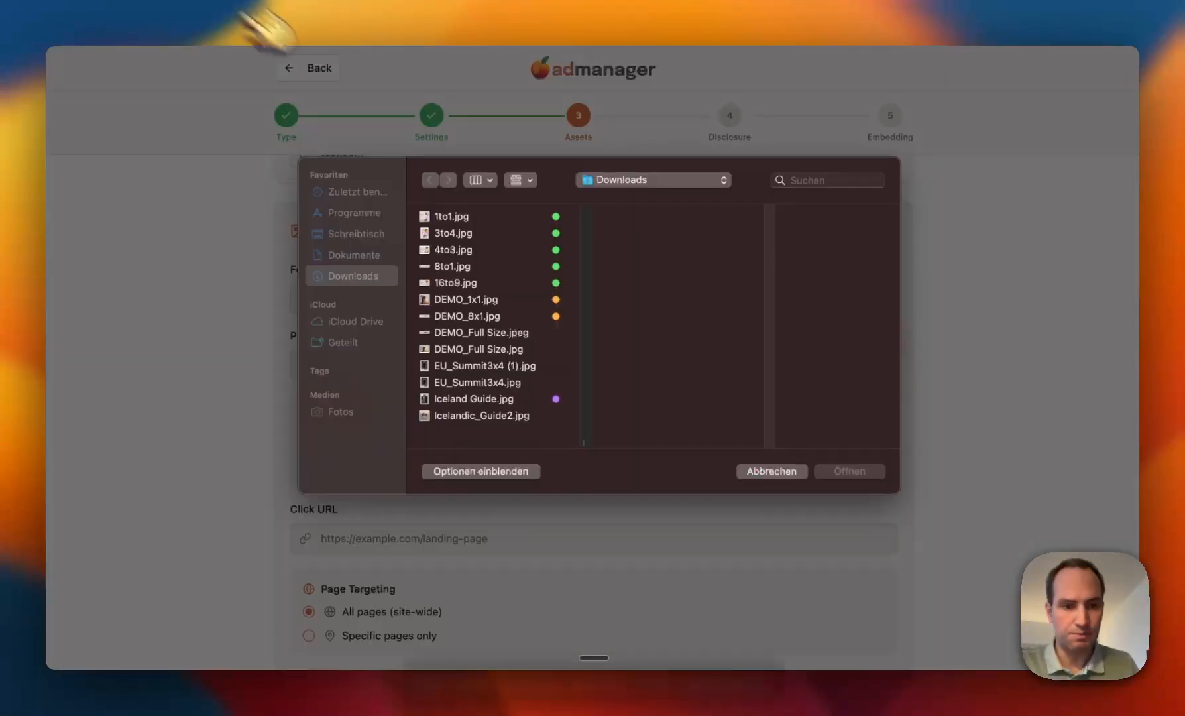
- Upload DEMO_8x1.jpg as the banner asset's image in AdManager and set its click URL to test.com
click(486, 315)
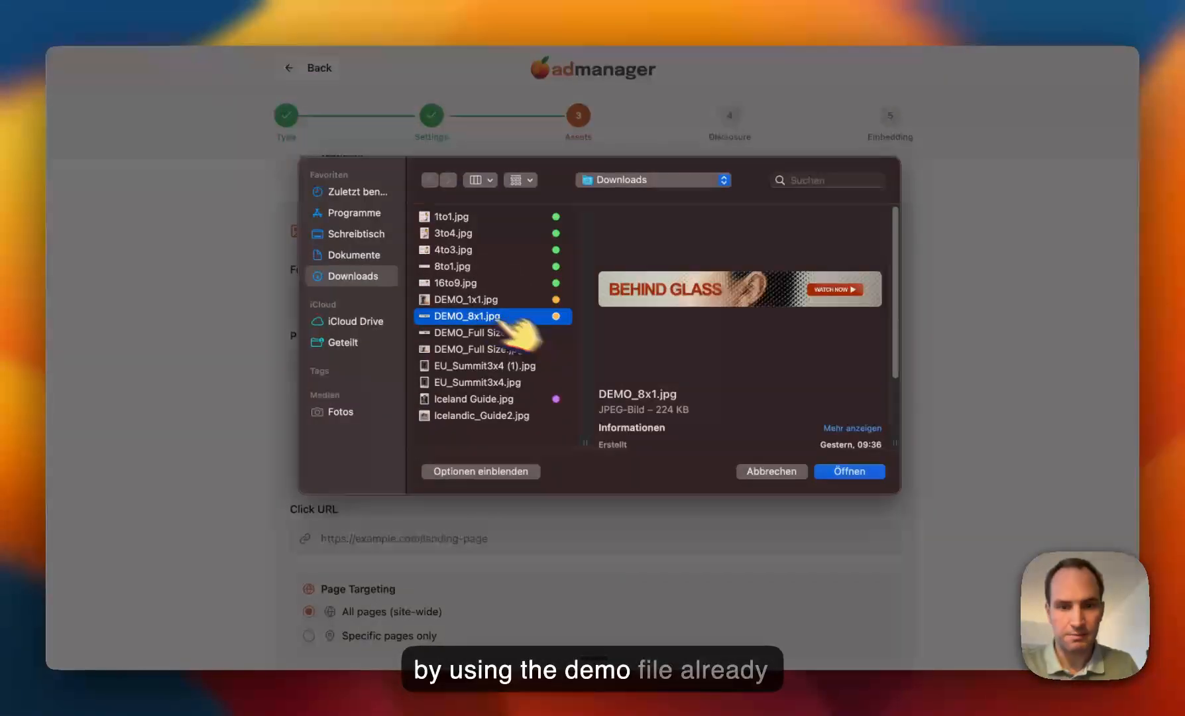
click(848, 472)
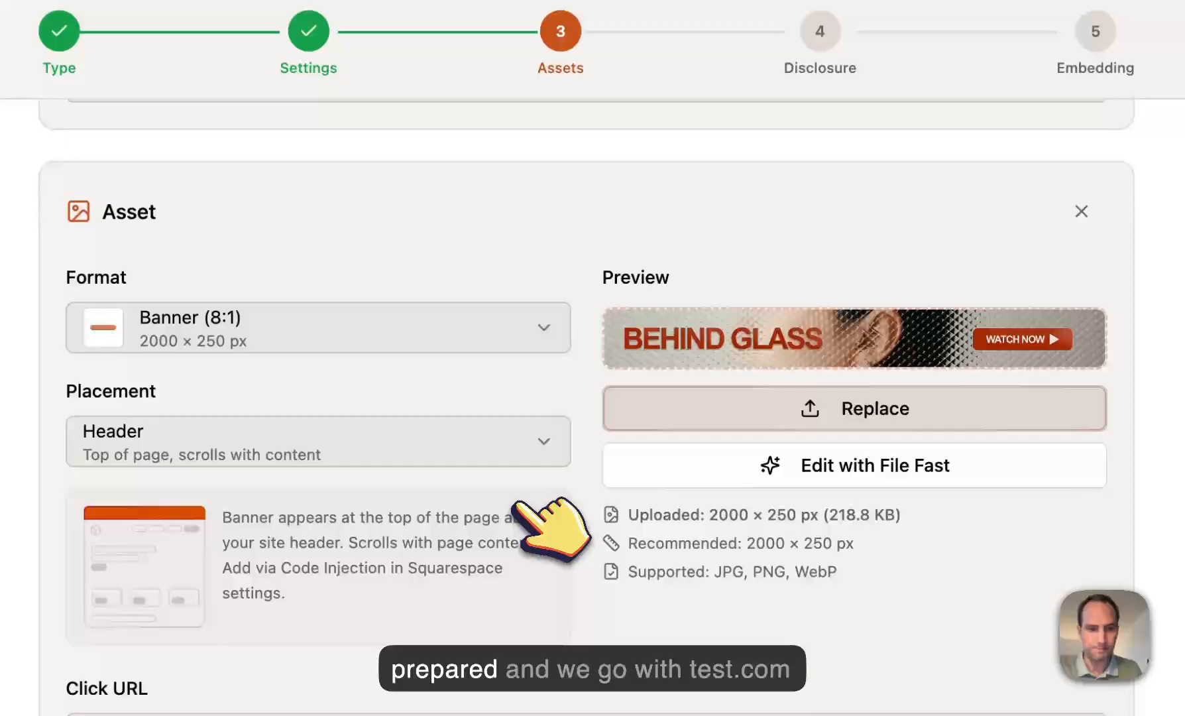
scroll(542, 517, down, 5)
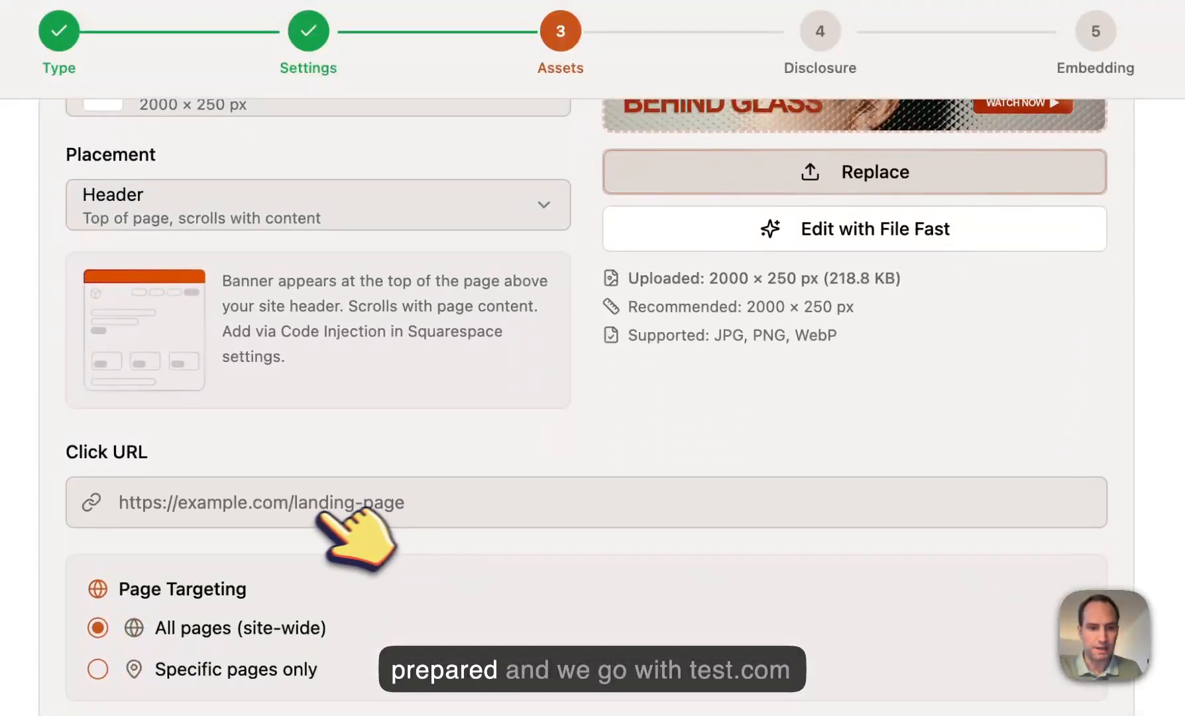
click(302, 516)
text(test.com)
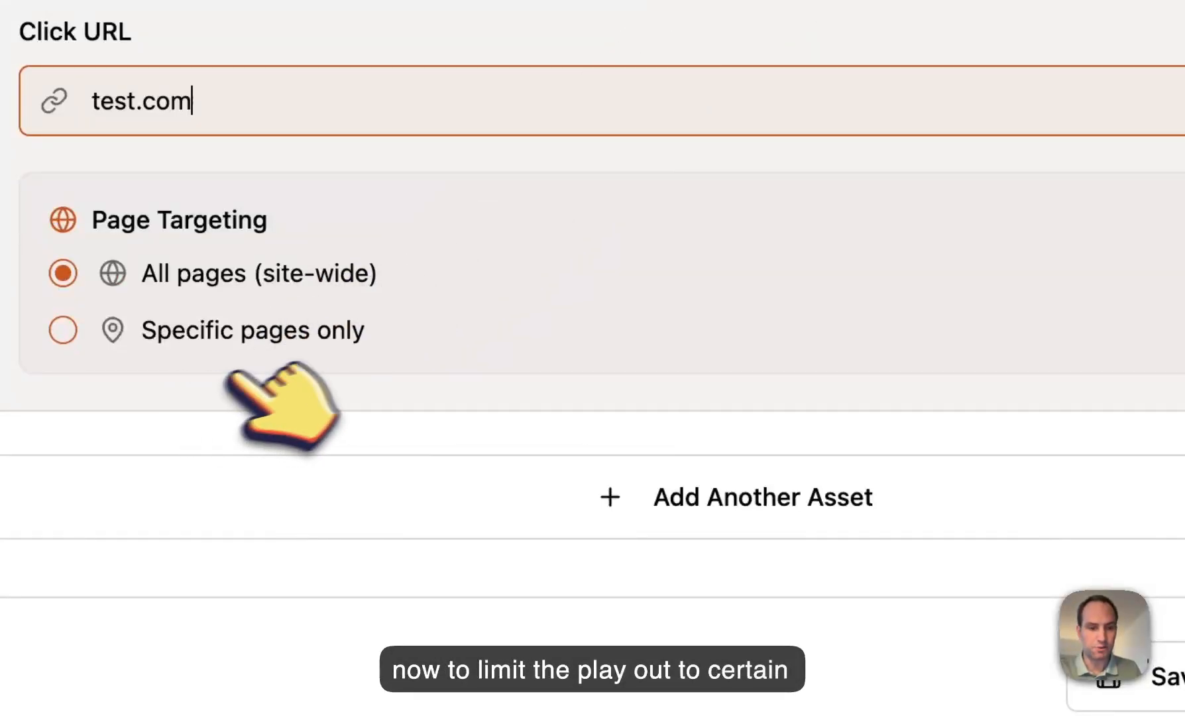
- Restrict the banner to specific pages only, using the URL slug copied from the Gallery page's settings, and proceed to the disclosure settings
click(197, 337)
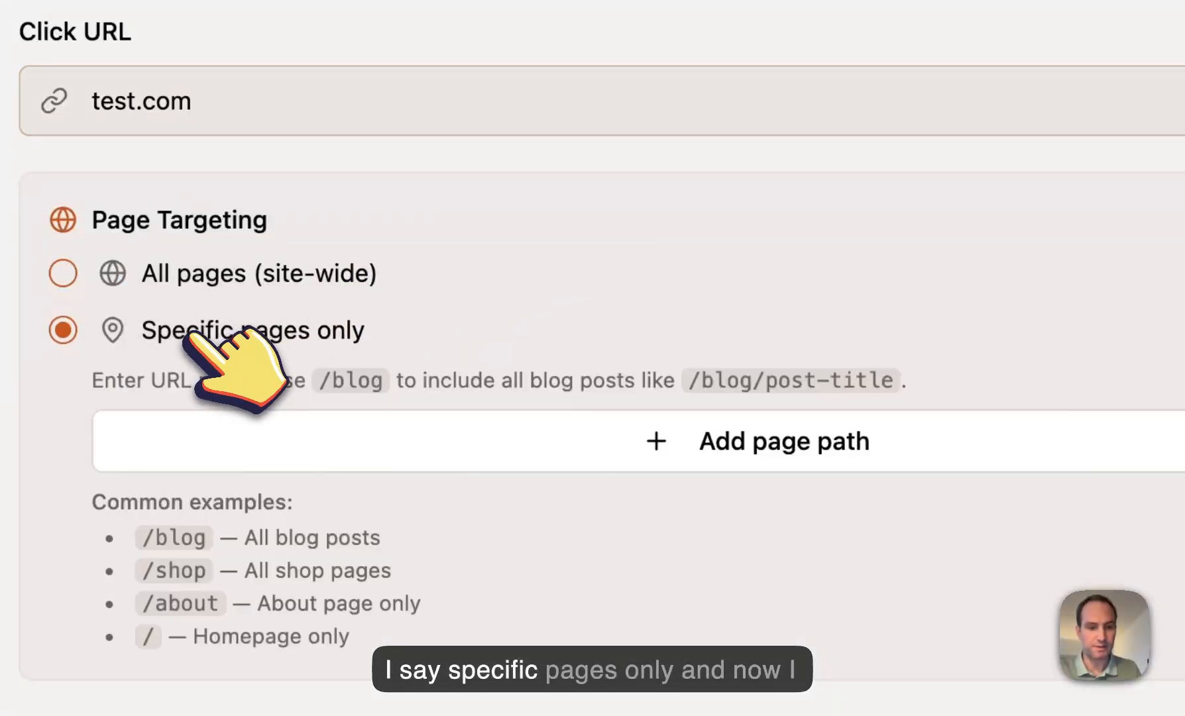
click(190, 456)
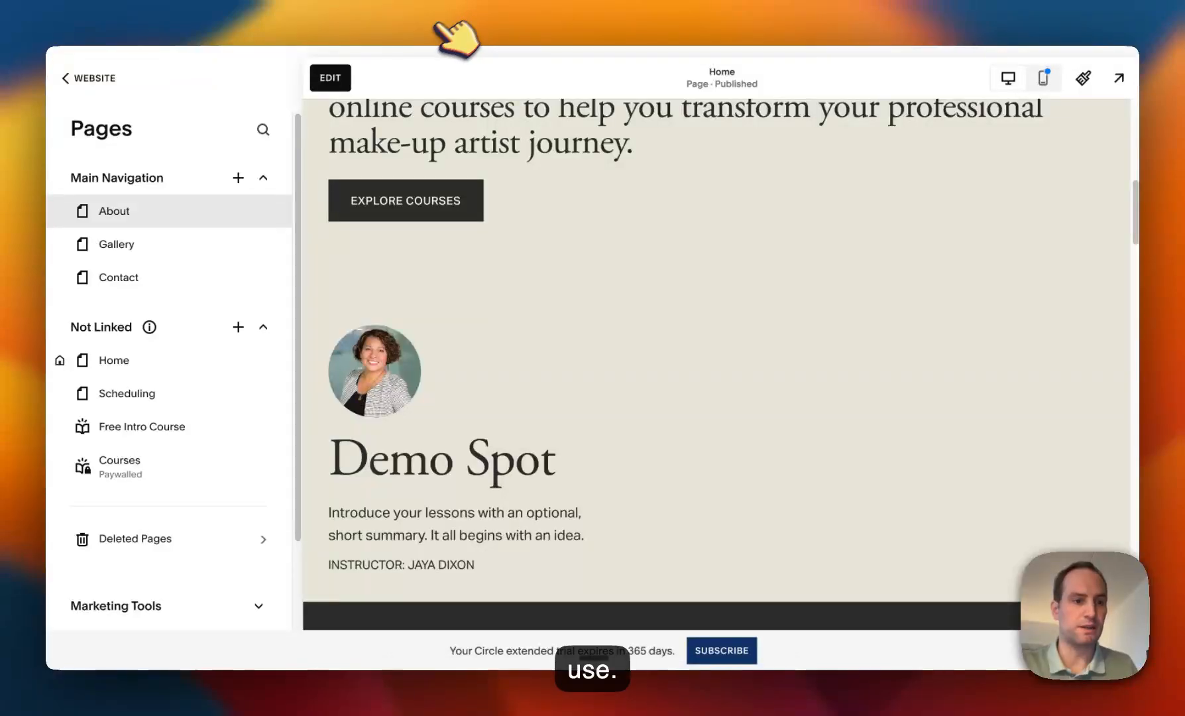
click(263, 244)
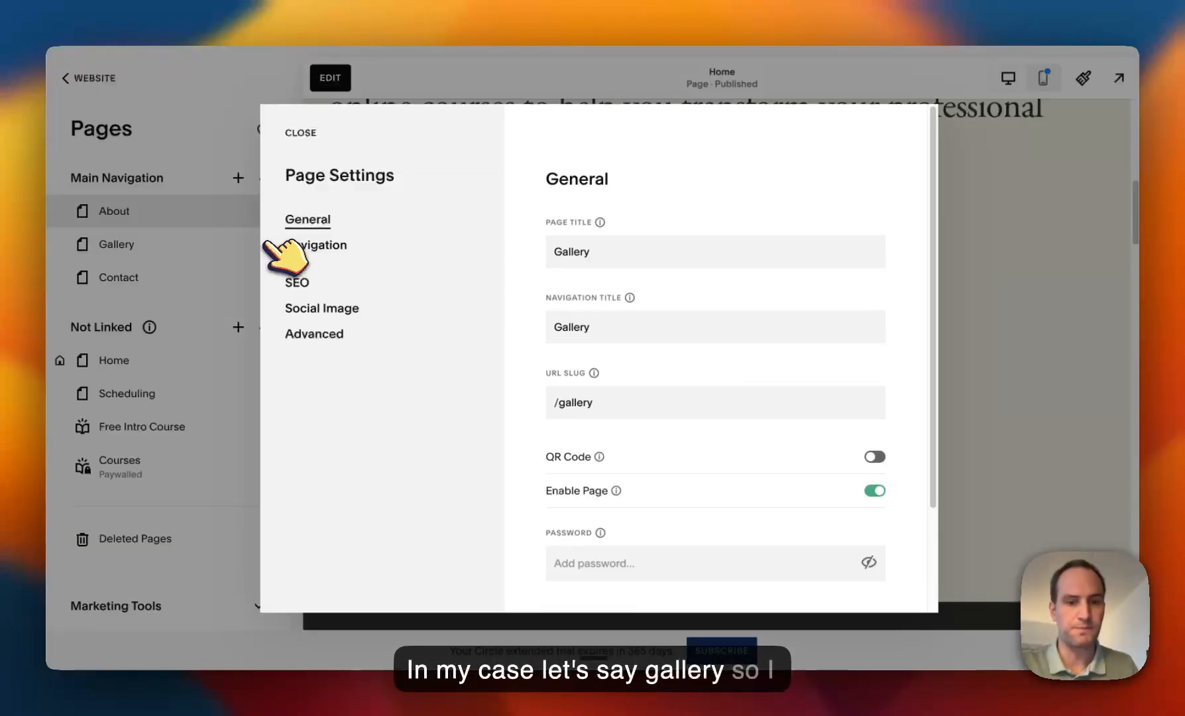
double_click(592, 401)
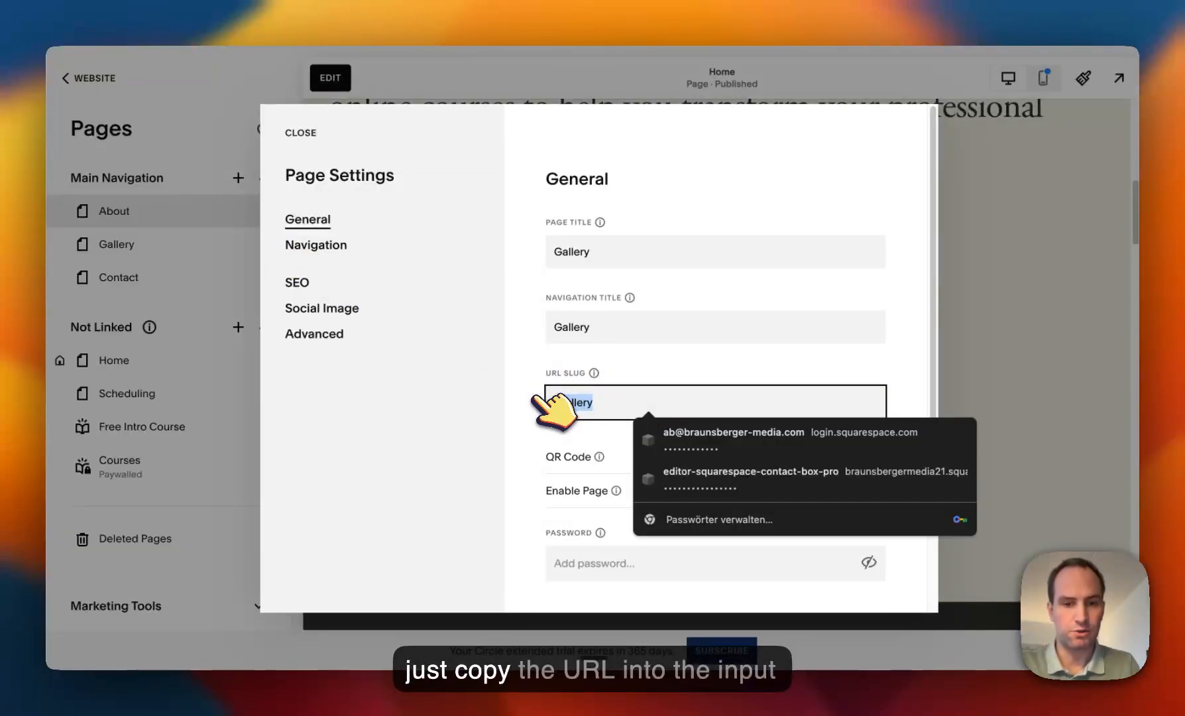
click(240, 2)
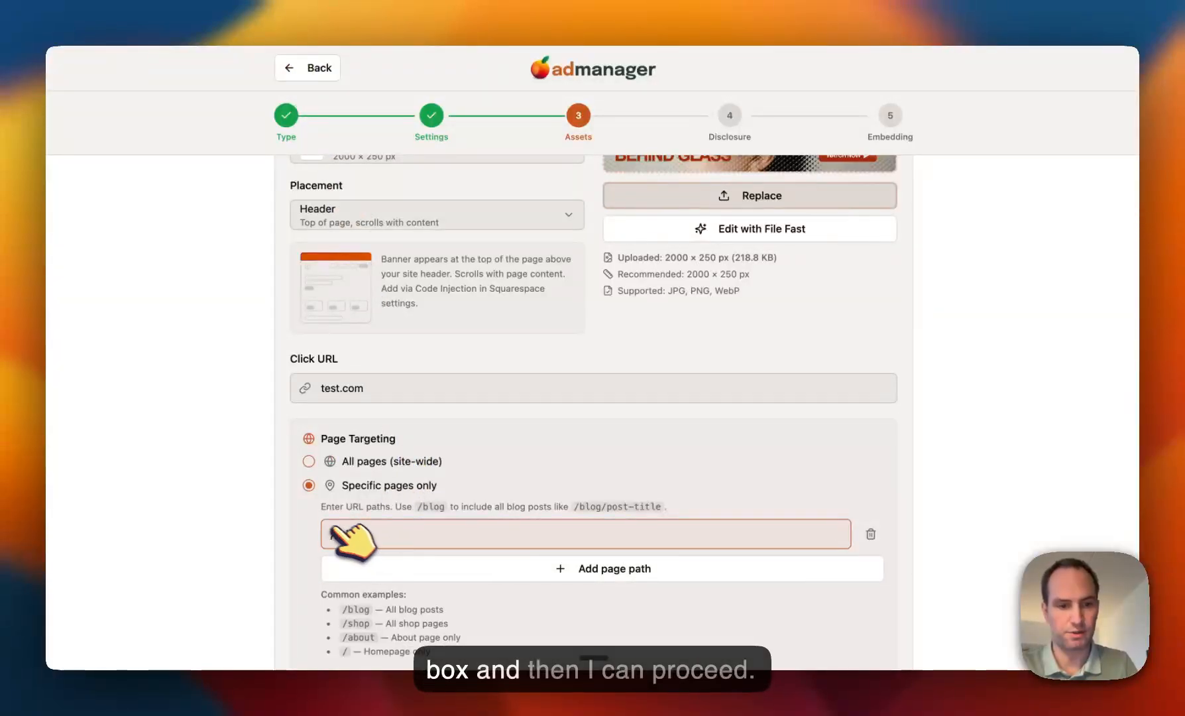
scroll(283, 481, down, 5)
click(874, 631)
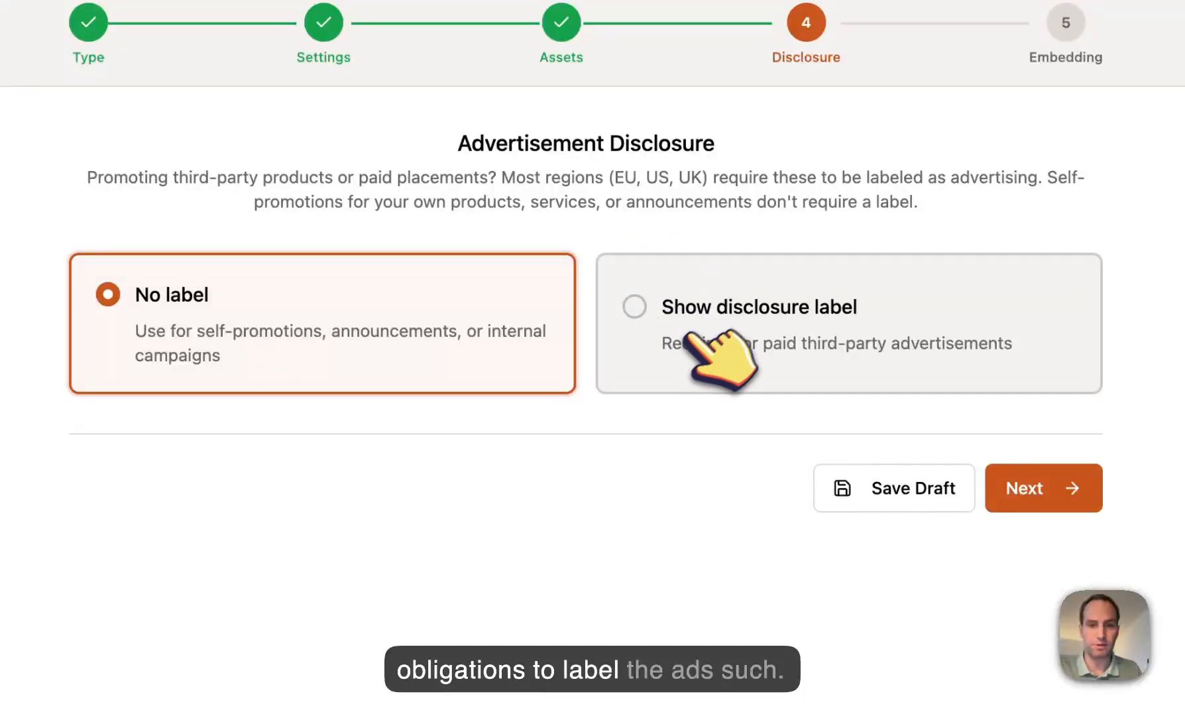
- Enable the disclosure label for the campaign's ads
click(806, 334)
scroll(663, 345, down, 2)
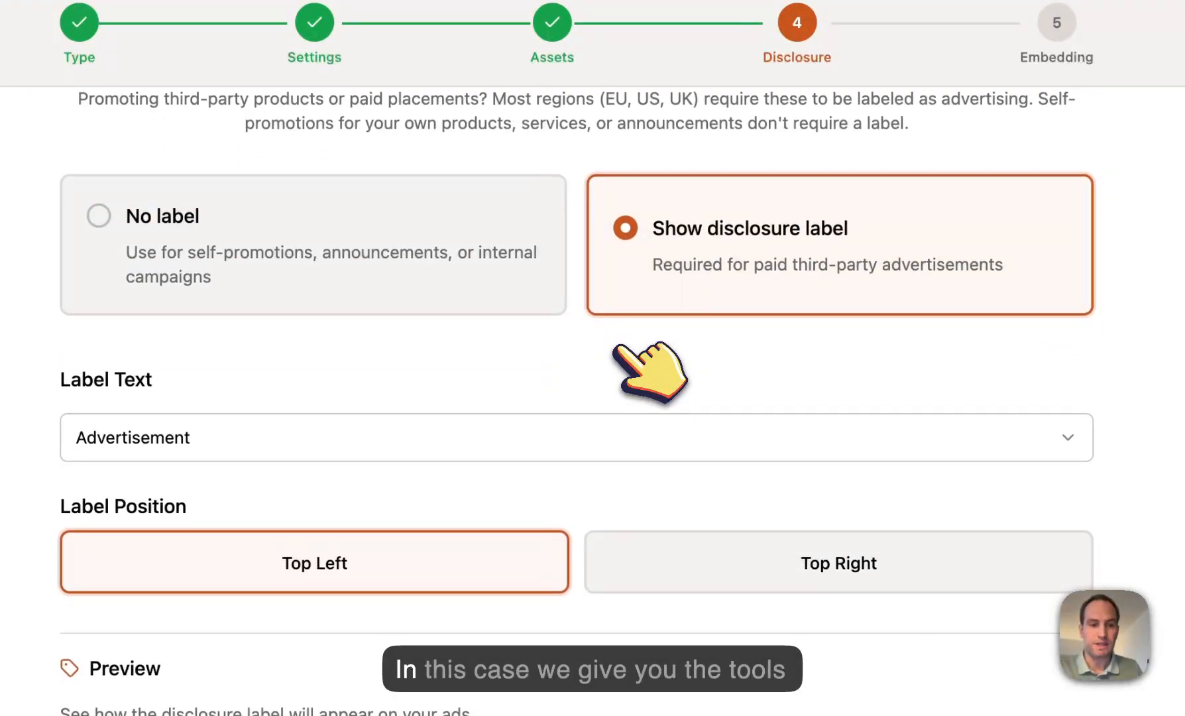
scroll(643, 365, down, 3)
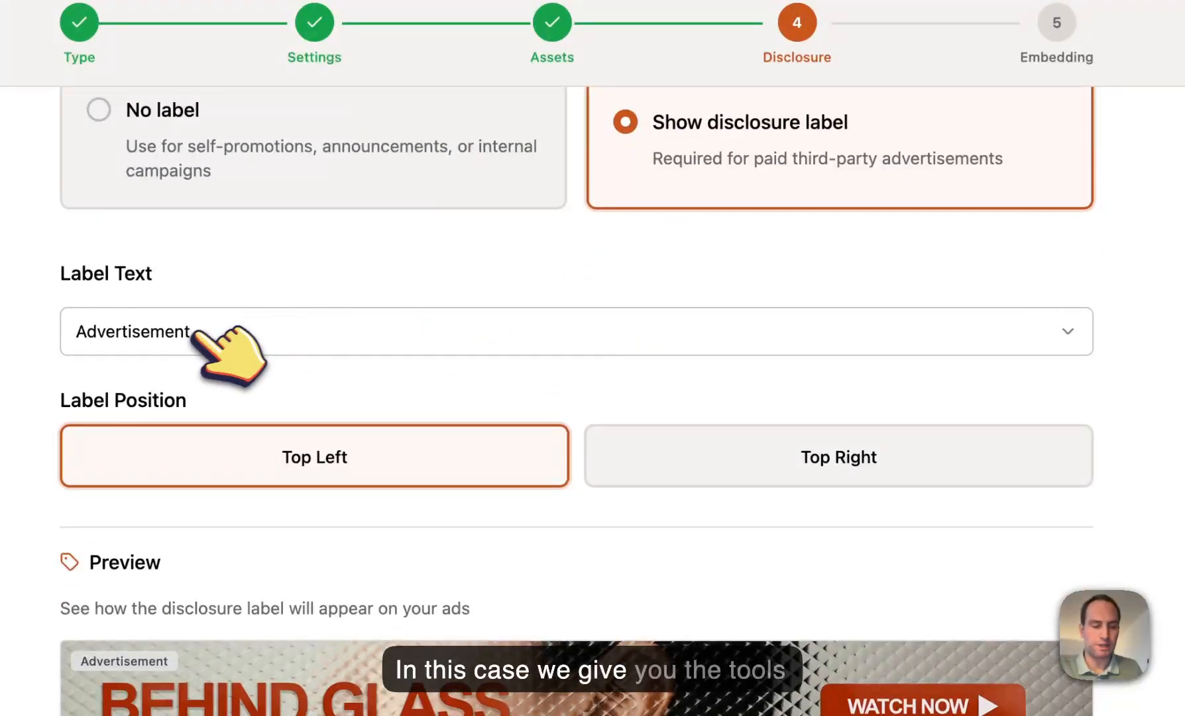
- Try the label texts Ad and Paid Advertisement on the preview, and return the label text to Advertisement
click(250, 324)
click(204, 430)
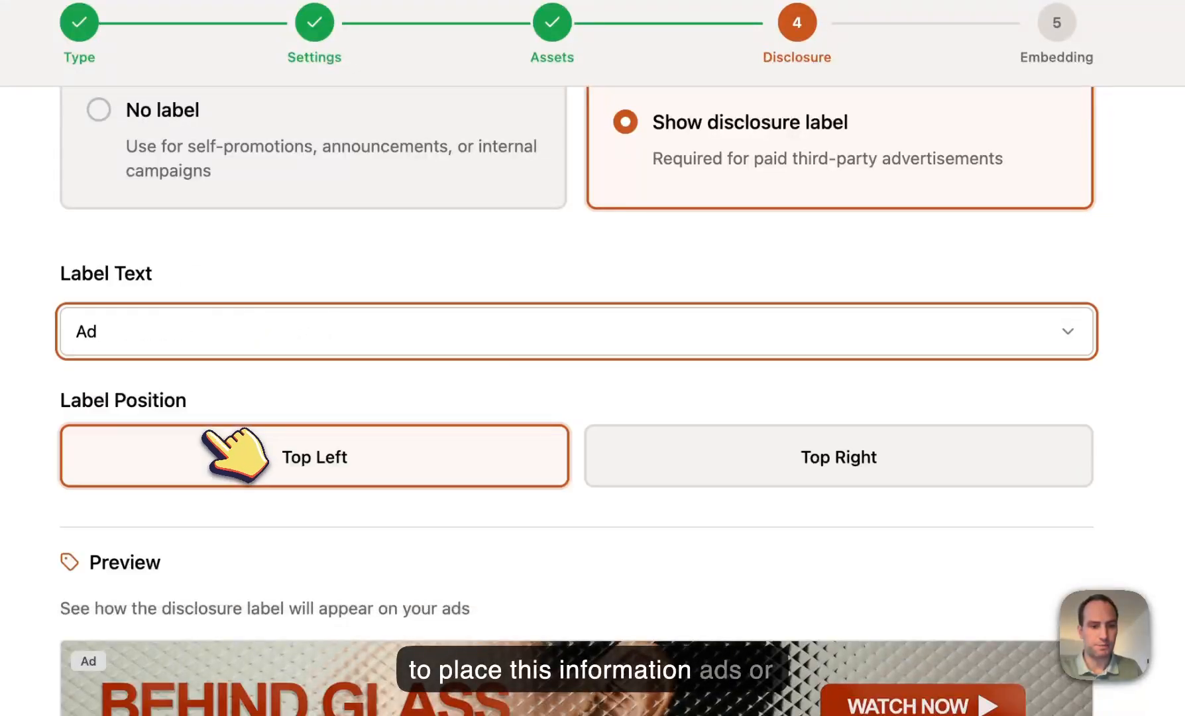
click(180, 338)
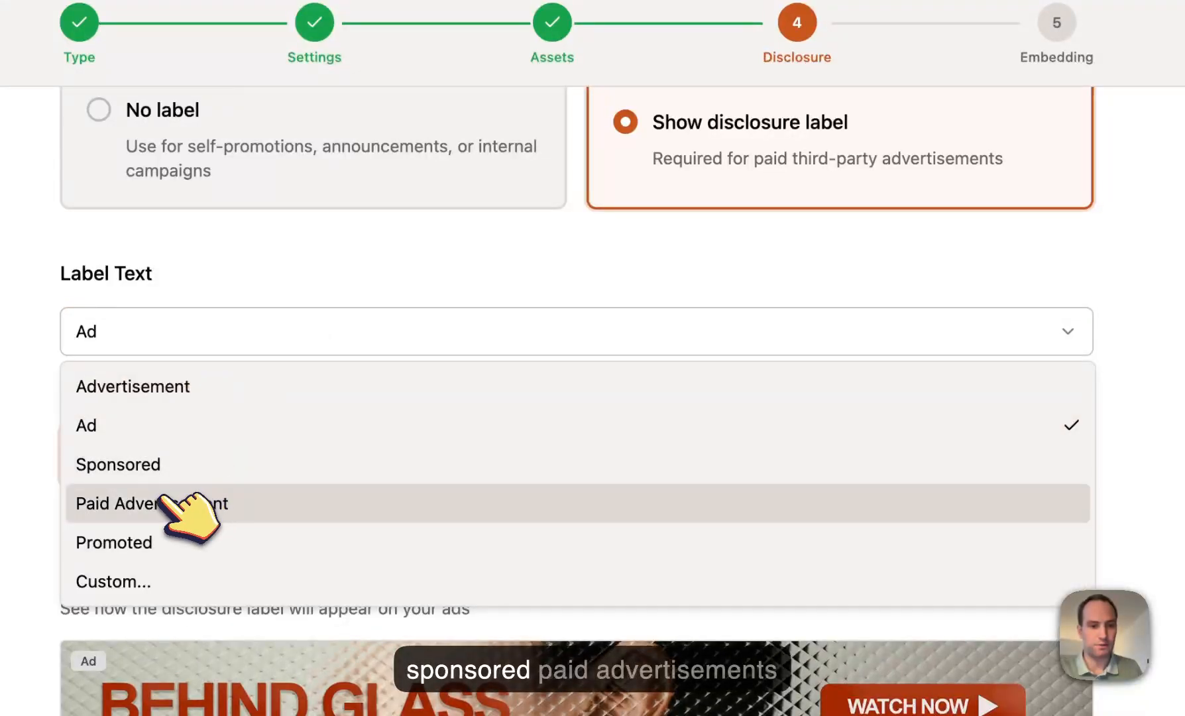
click(164, 497)
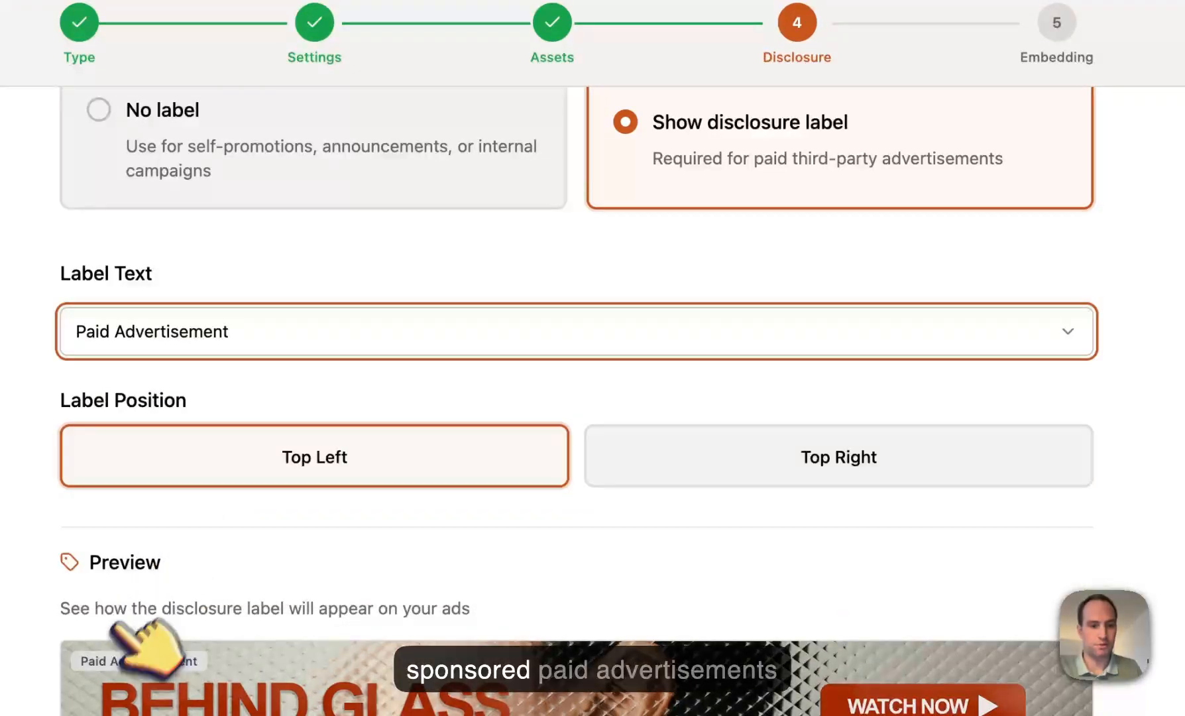
click(199, 330)
click(150, 582)
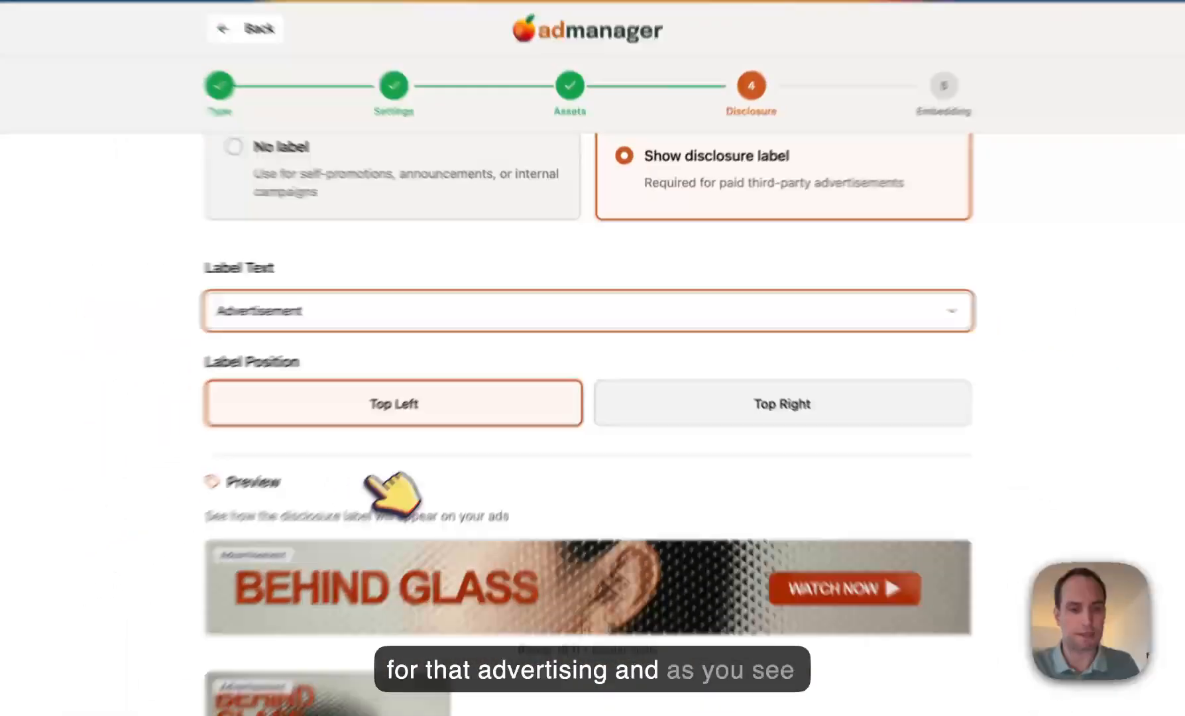
- Check the disclosure label on both ad previews, set its position to Top Right and continue to embedding
scroll(374, 473, down, 2)
scroll(419, 456, down, 2)
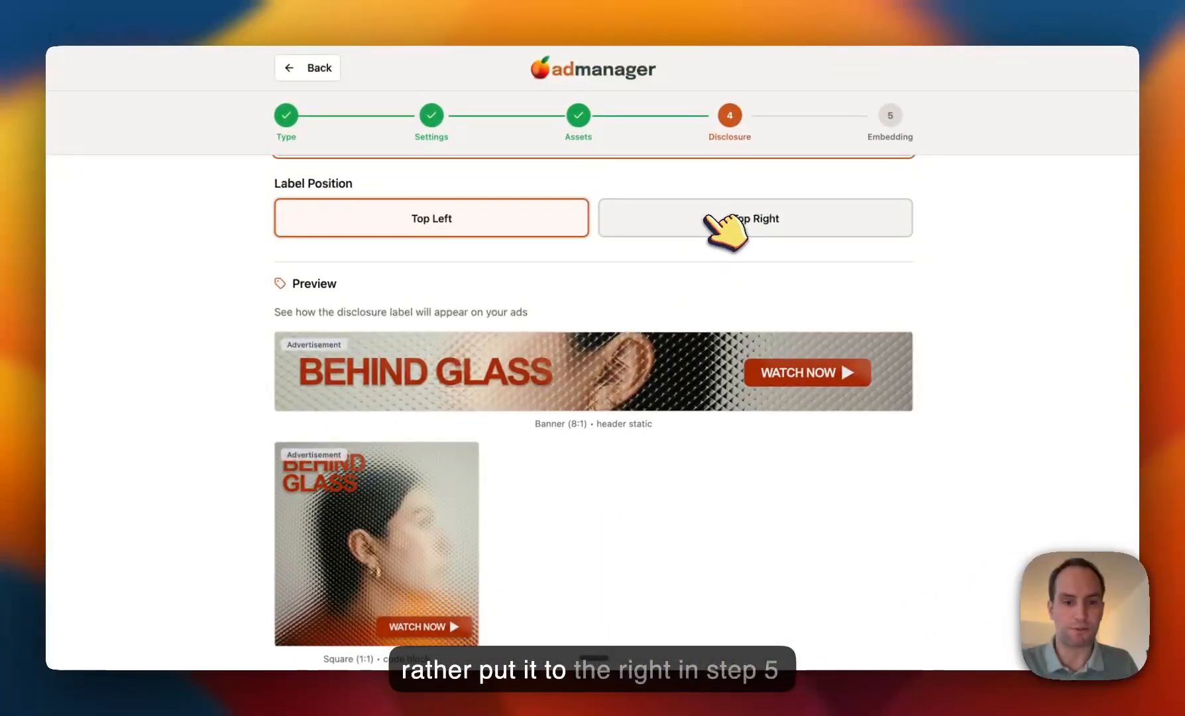
click(718, 220)
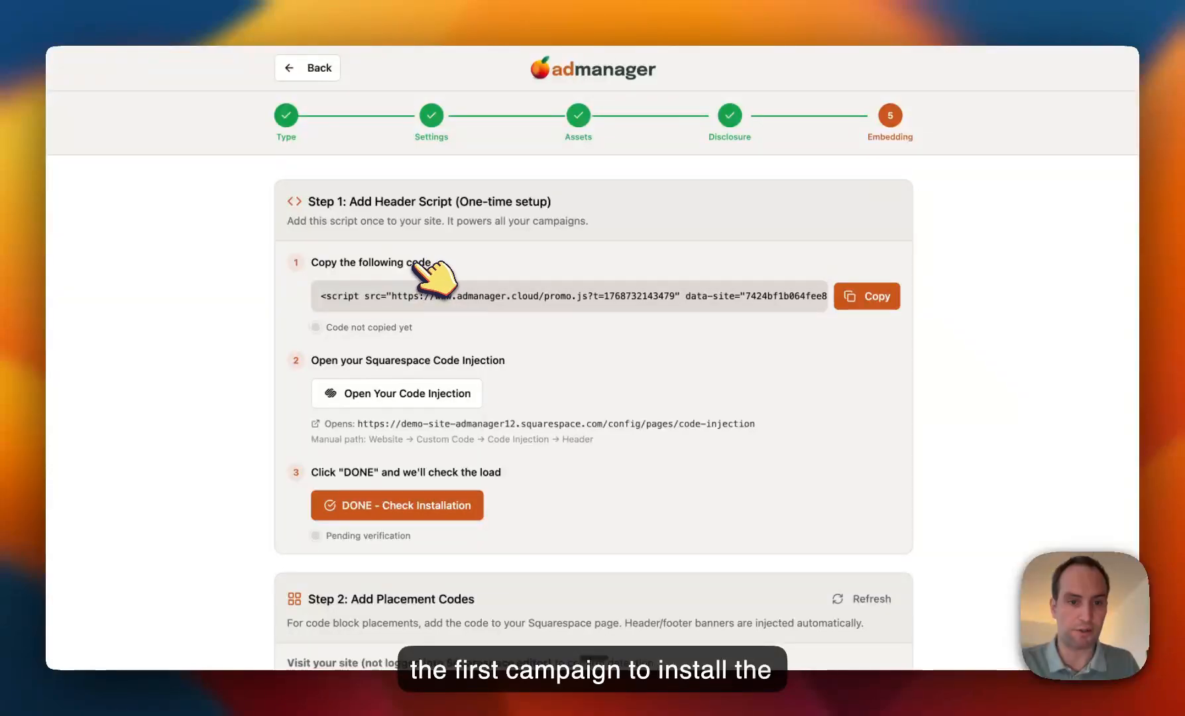
- Copy the one-time header script from AdManager, paste it into the Squarespace site's header code injection and save
click(416, 294)
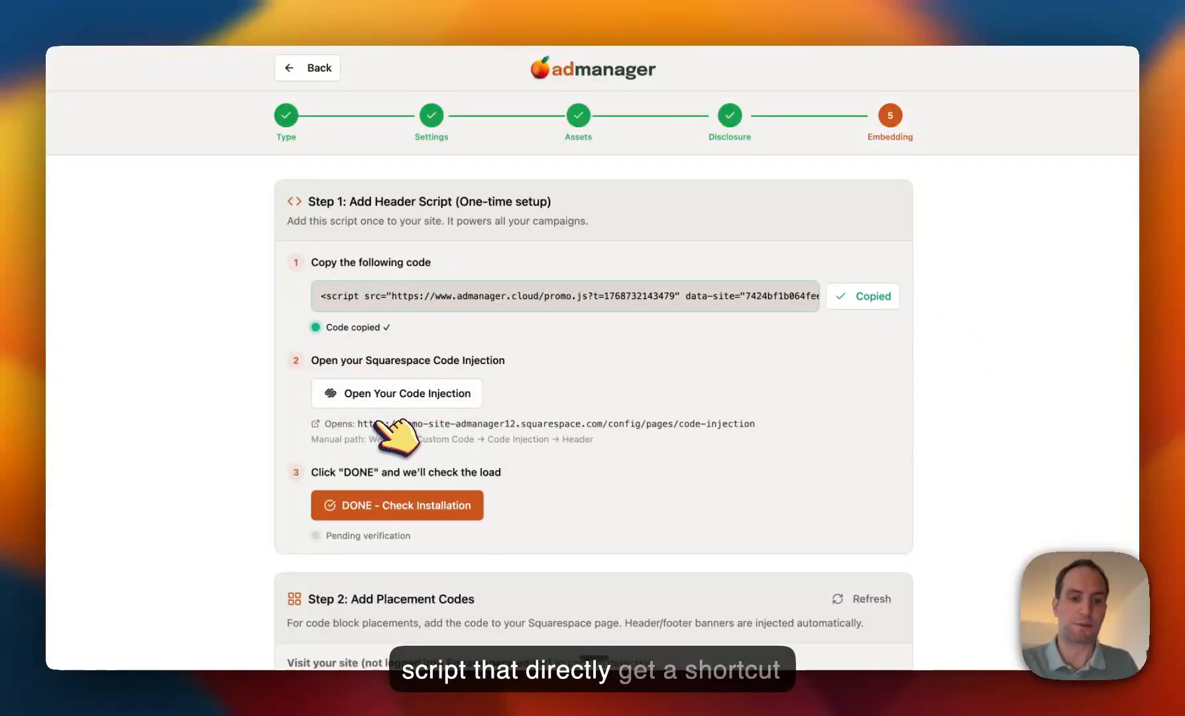
click(429, 394)
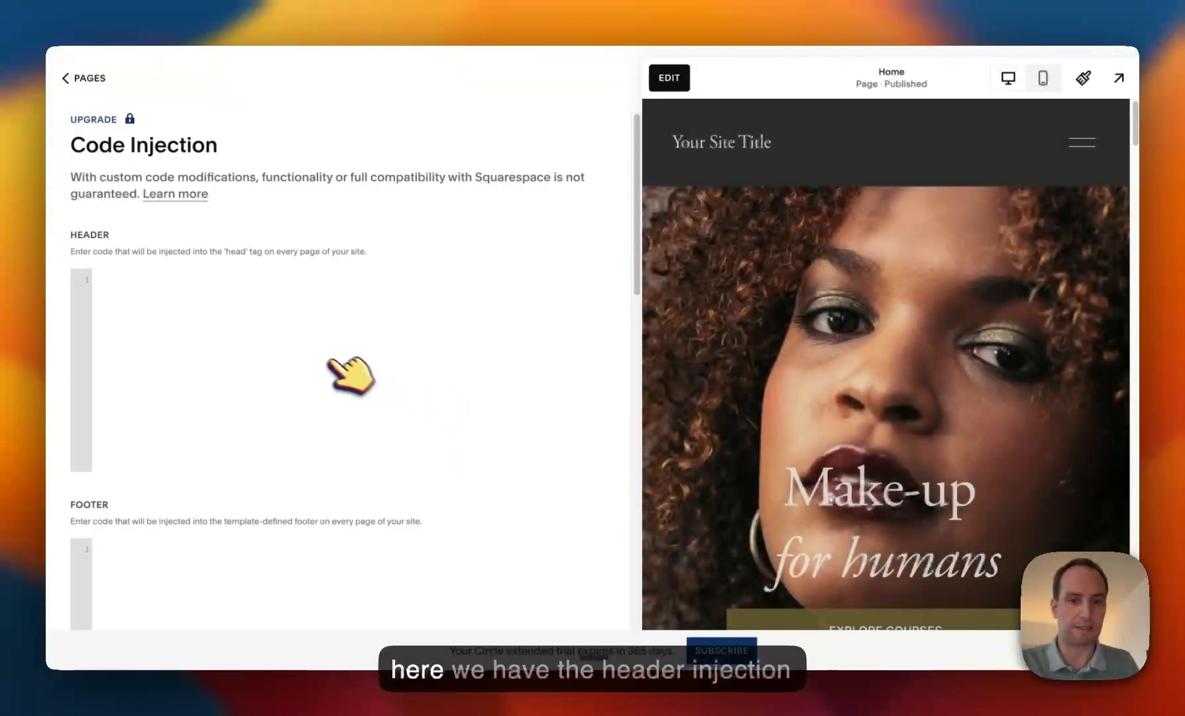
click(293, 345)
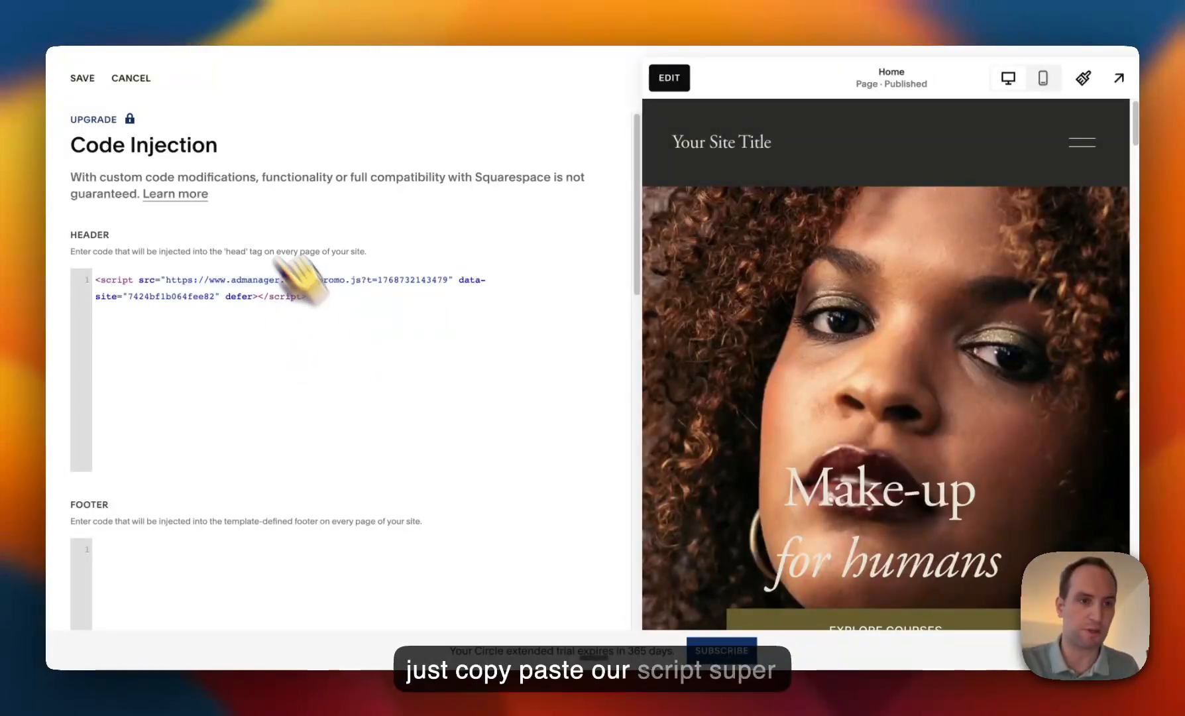
click(83, 78)
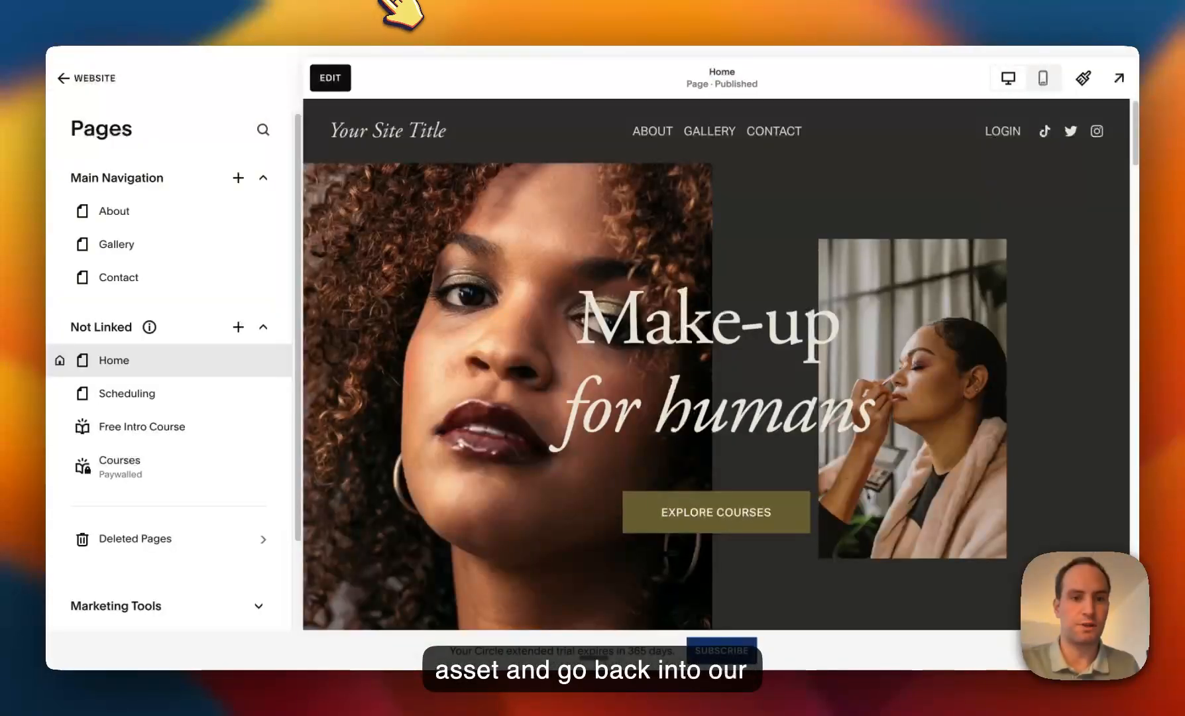
- Open the Squarespace Home page for editing and add a Code block to the Demo Spot section
scroll(606, 265, down, 6)
scroll(607, 265, down, 3)
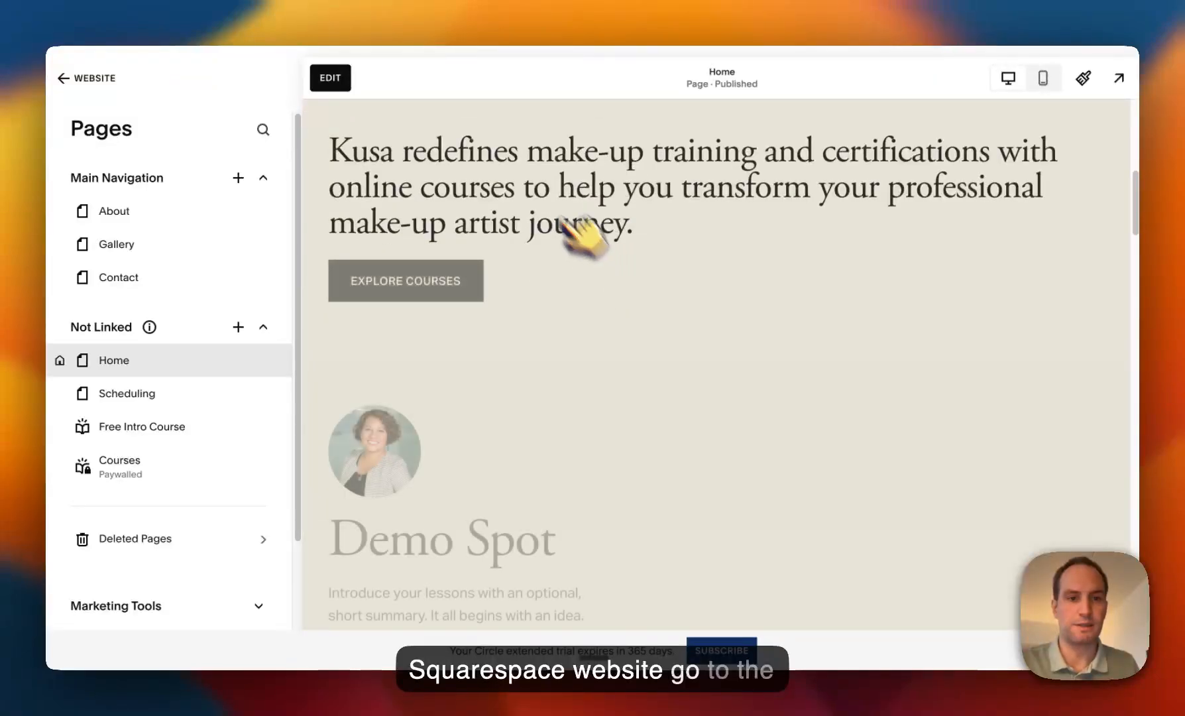
click(334, 78)
scroll(559, 325, down, 8)
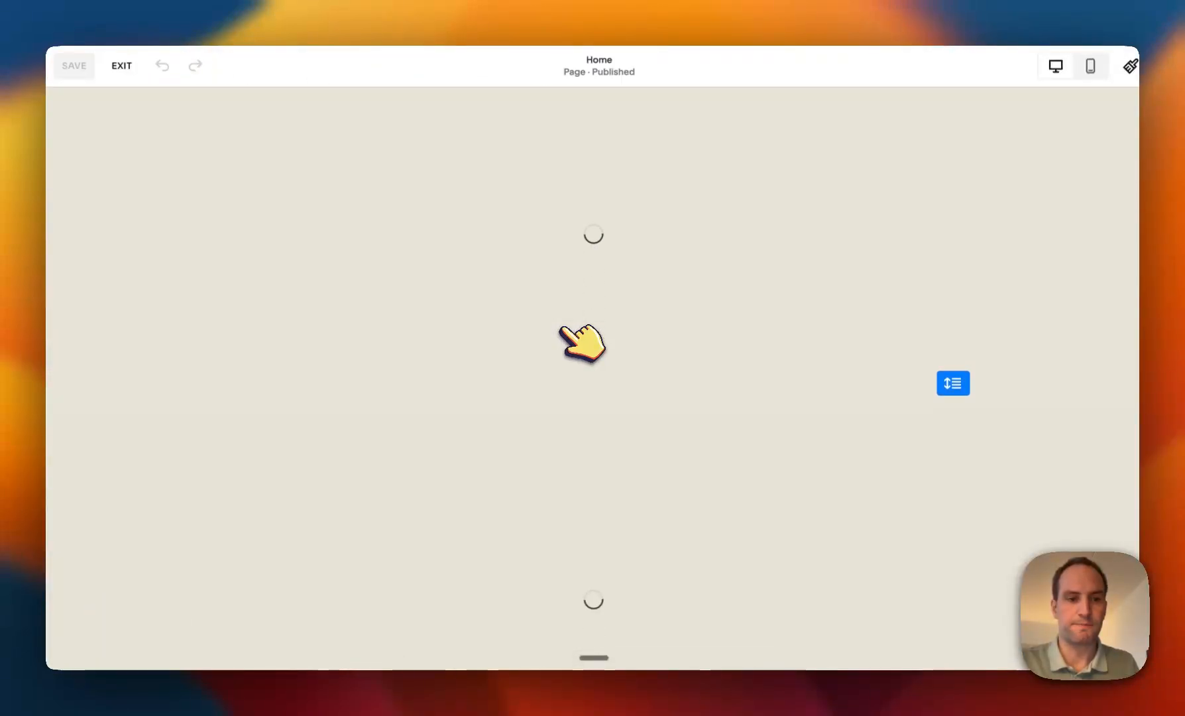
scroll(618, 289, up, 4)
scroll(702, 249, down, 2)
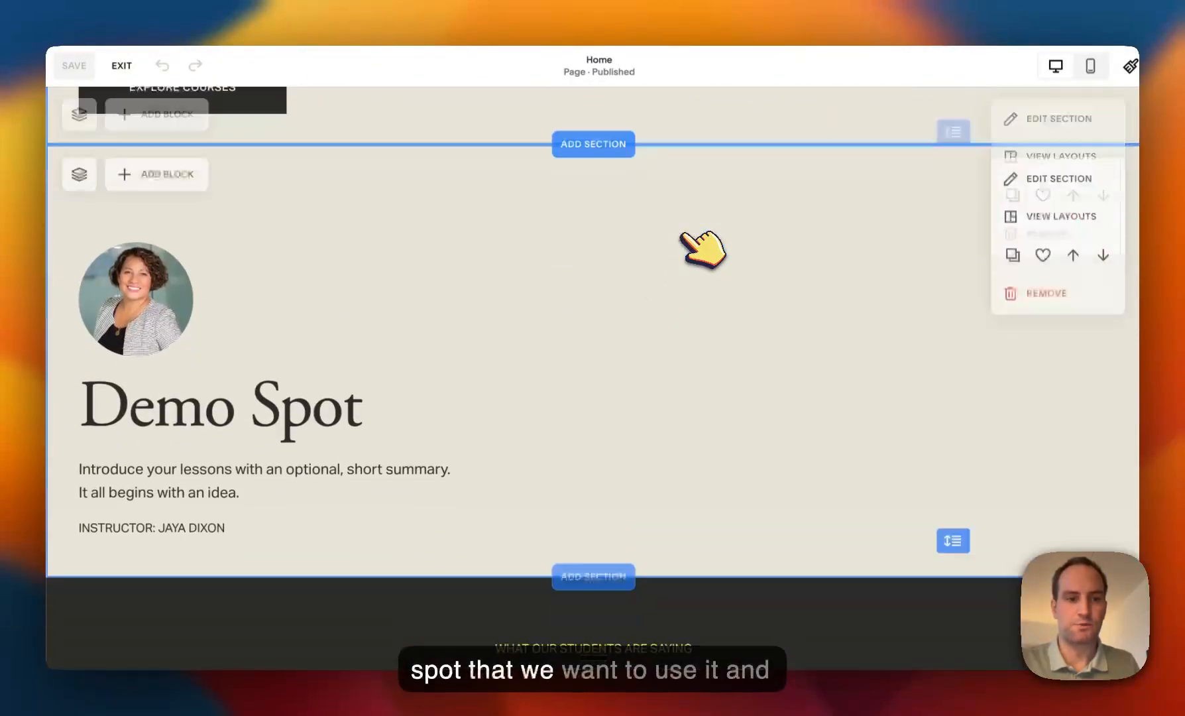
click(183, 175)
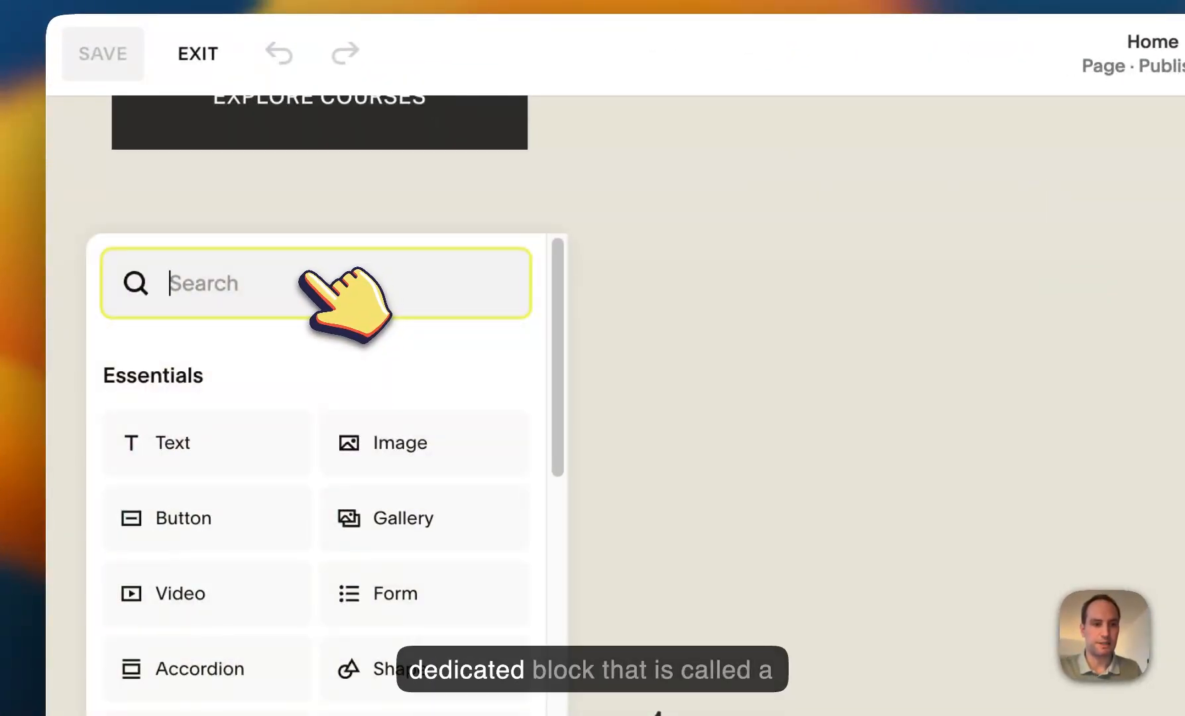
text(code)
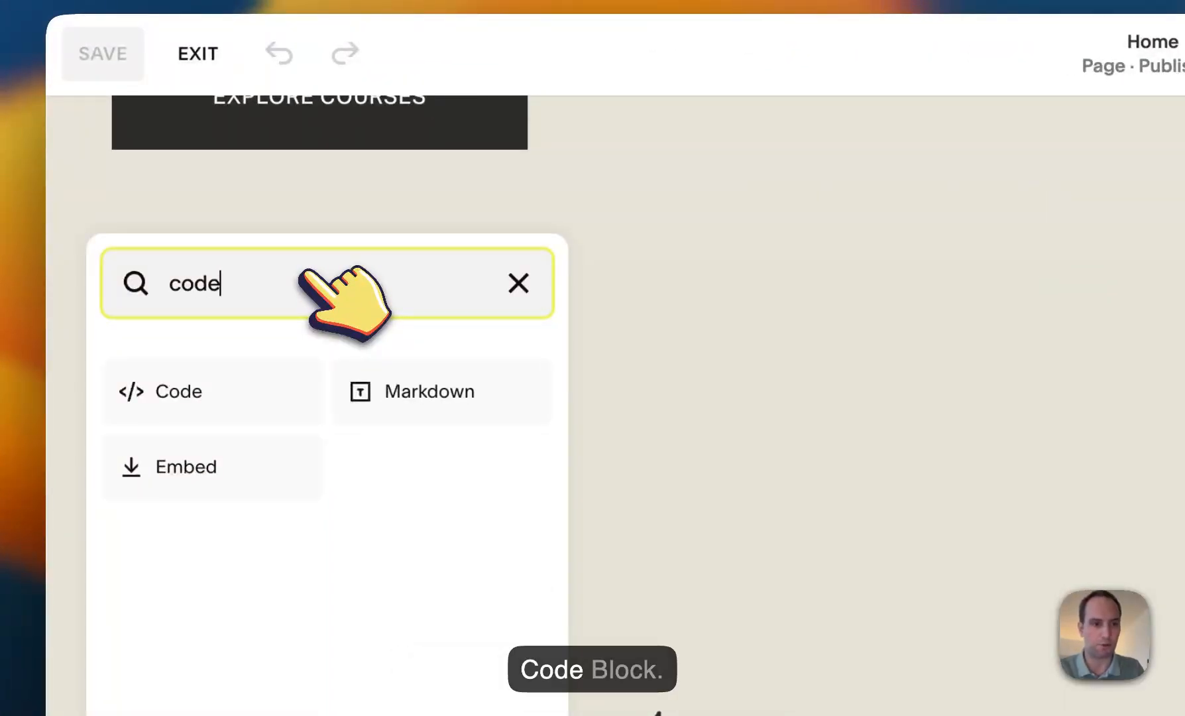
click(213, 375)
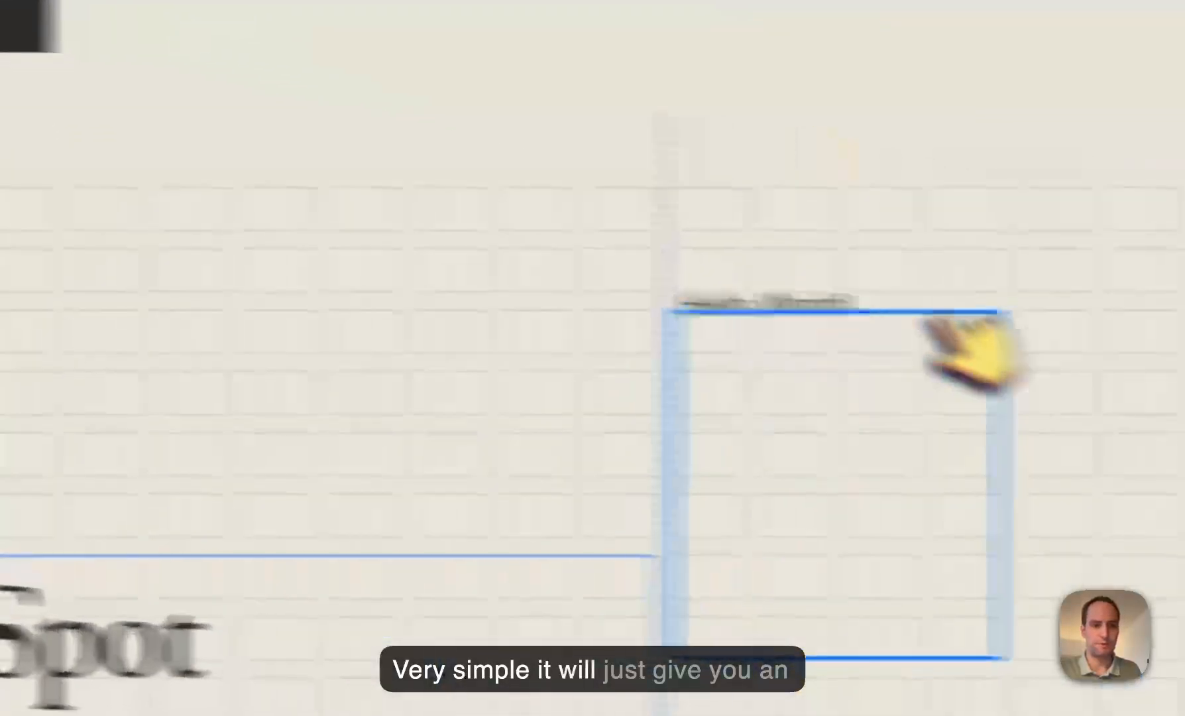
- Position and enlarge the Code block beside the Demo Spot text, and replace its Hello, World! HTML with the square placement code
drag(926, 323, 937, 177)
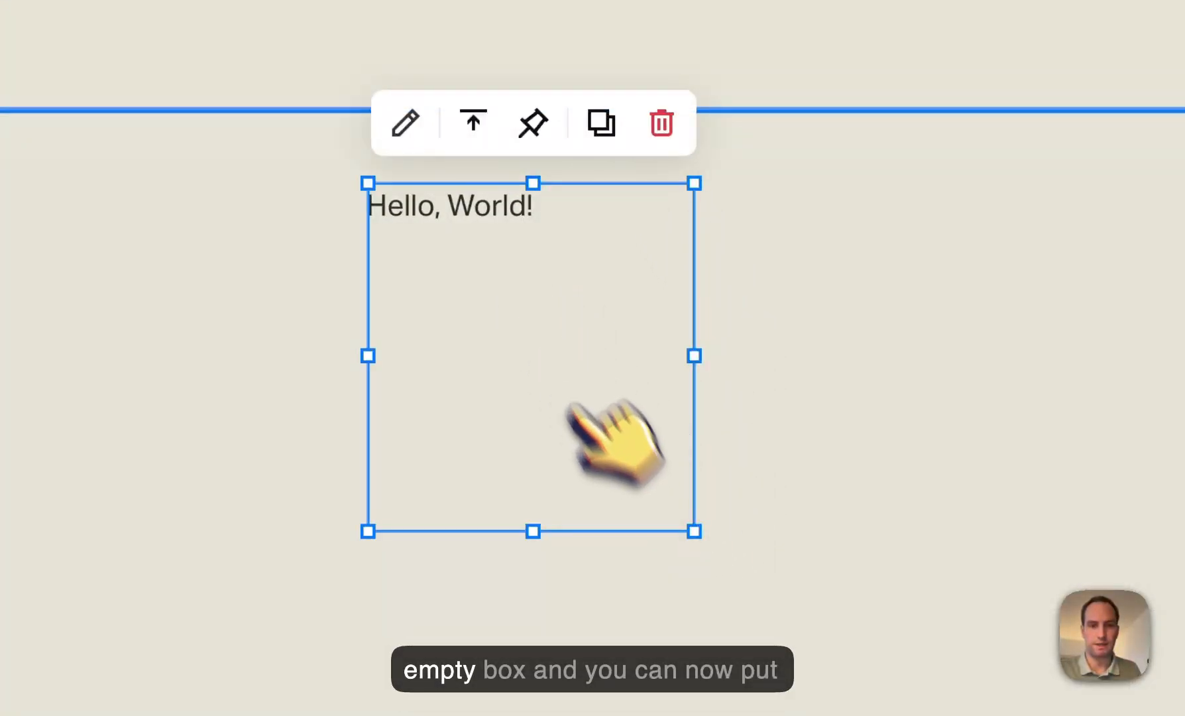
drag(694, 531, 1042, 542)
double_click(833, 336)
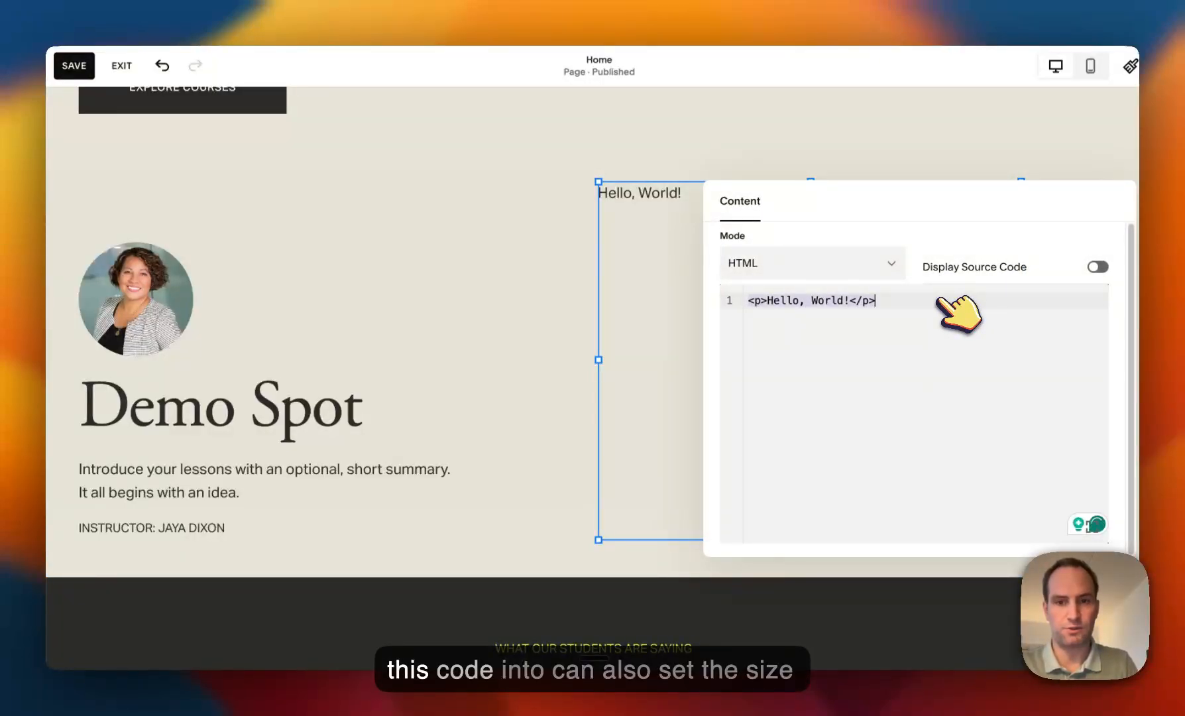
- Shrink the code block beside the Demo Spot text to fit the square ad, and save the Home page
drag(1021, 540, 973, 405)
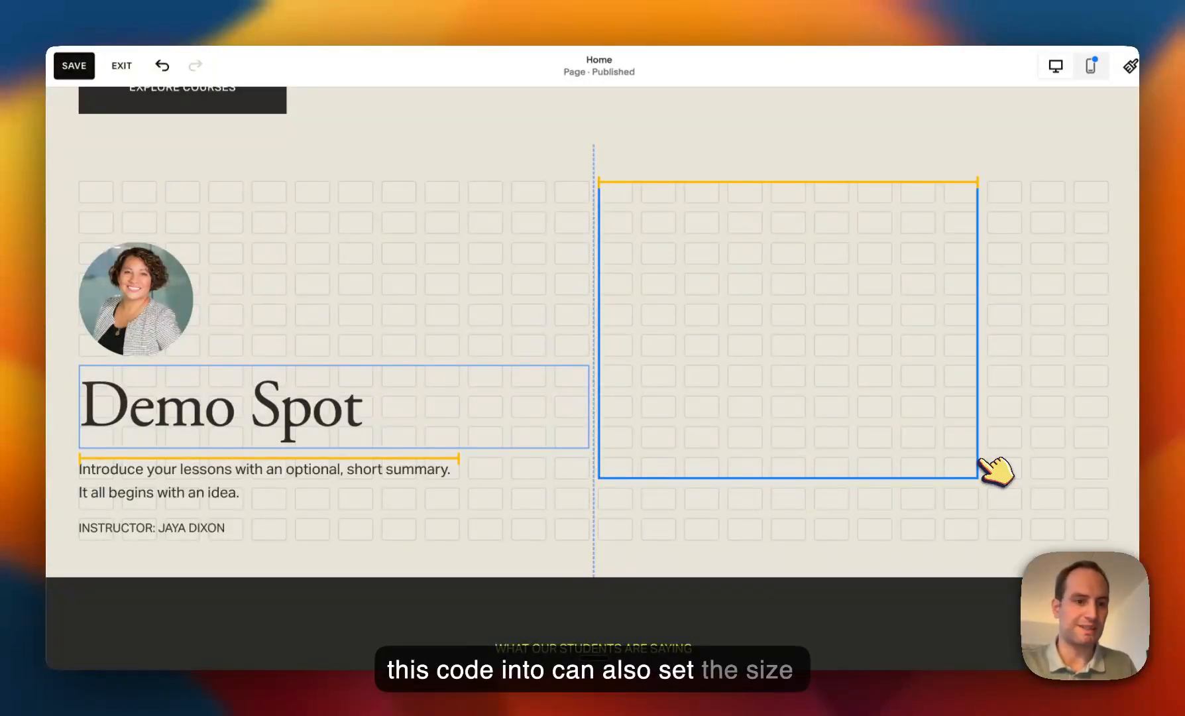
drag(981, 460, 908, 472)
click(73, 65)
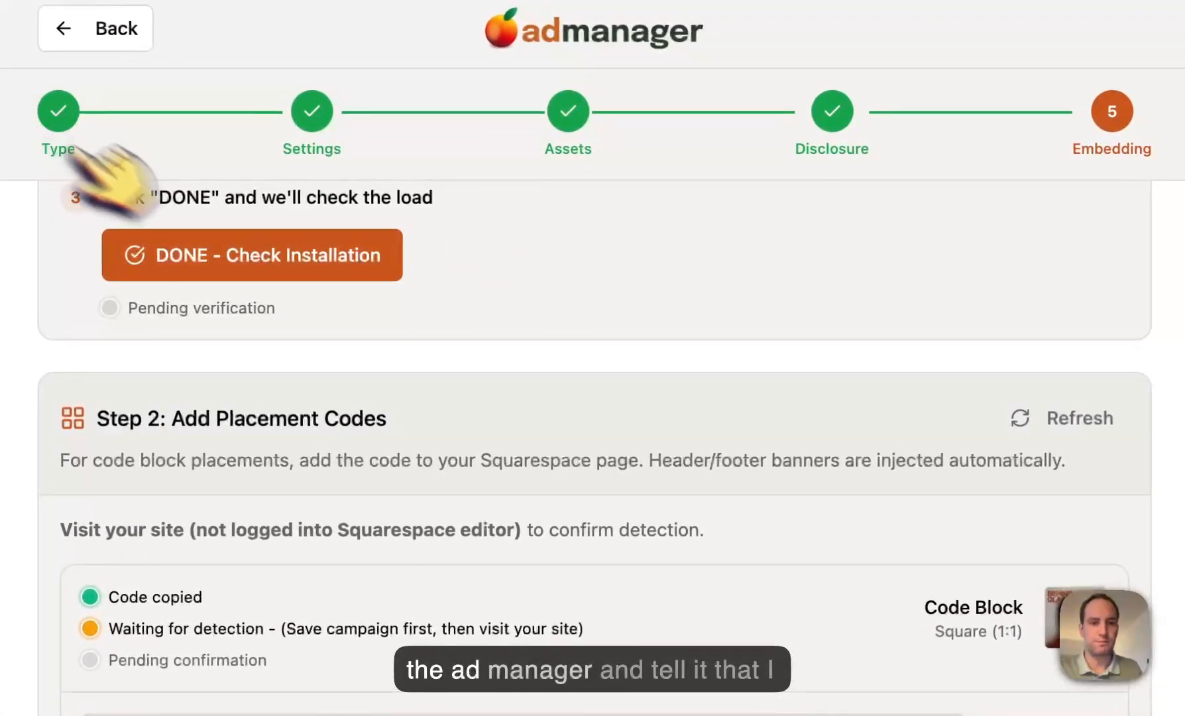
- Switch to AdManager, run the installation check, review the Code Block and Header placement statuses, and launch the campaign
click(219, 255)
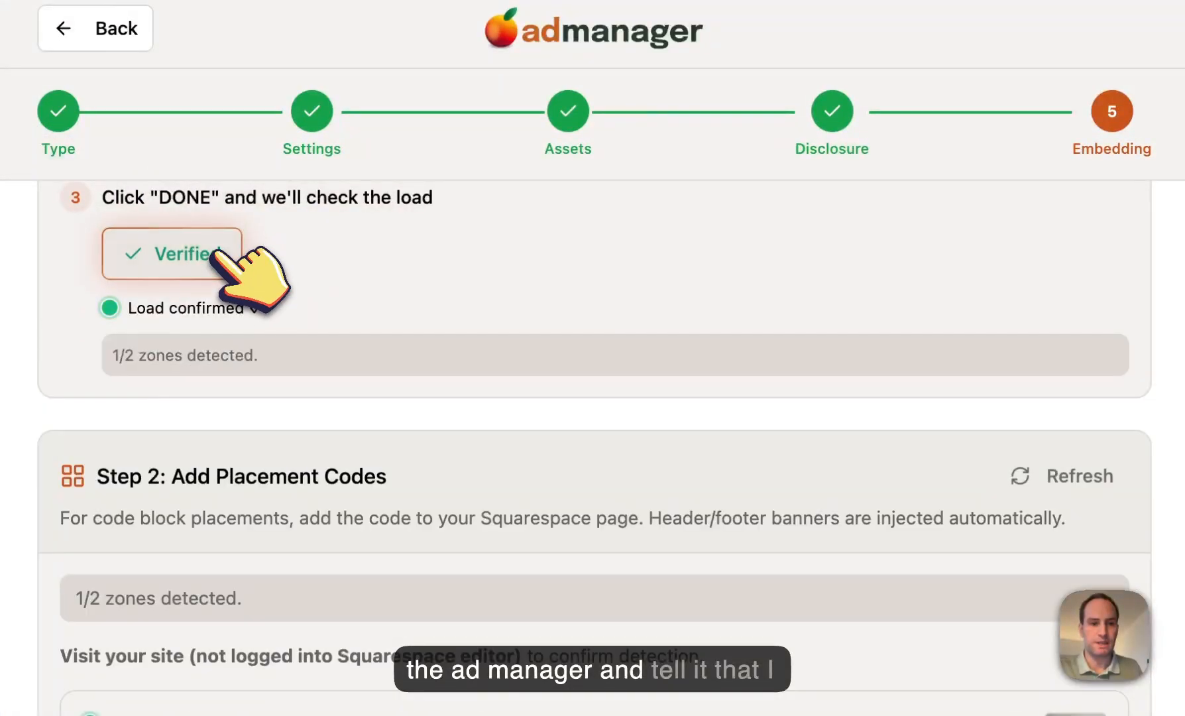
scroll(437, 265, up, 3)
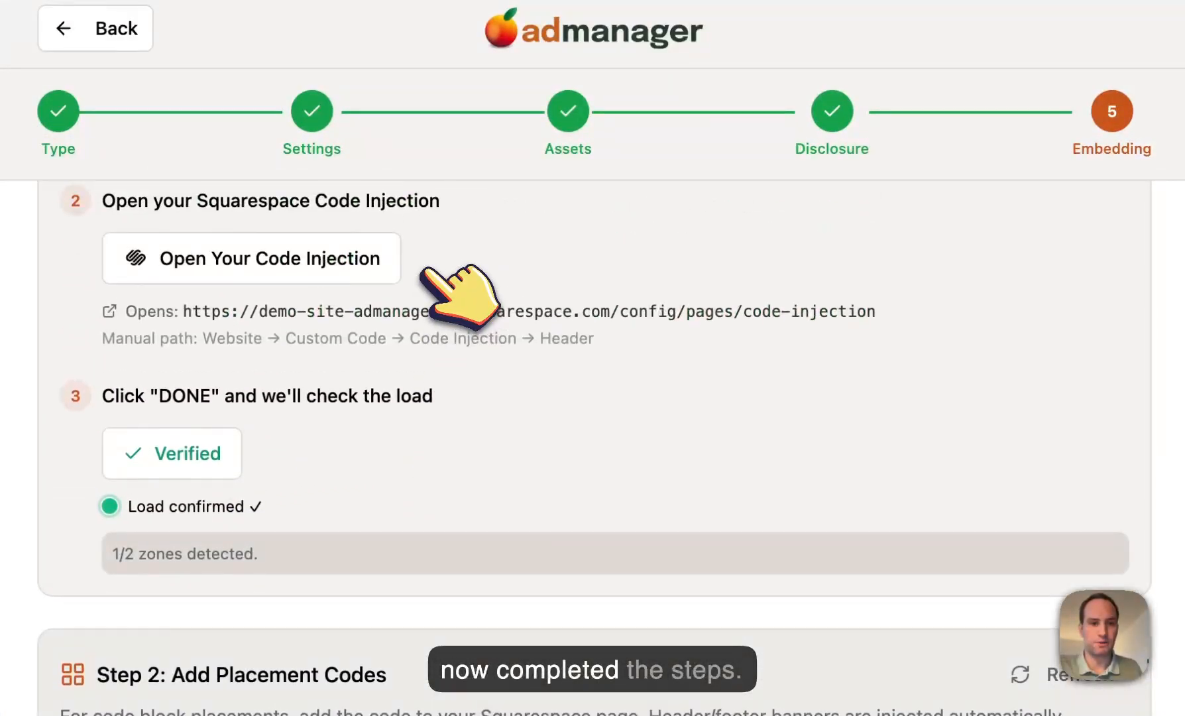
scroll(265, 464, down, 3)
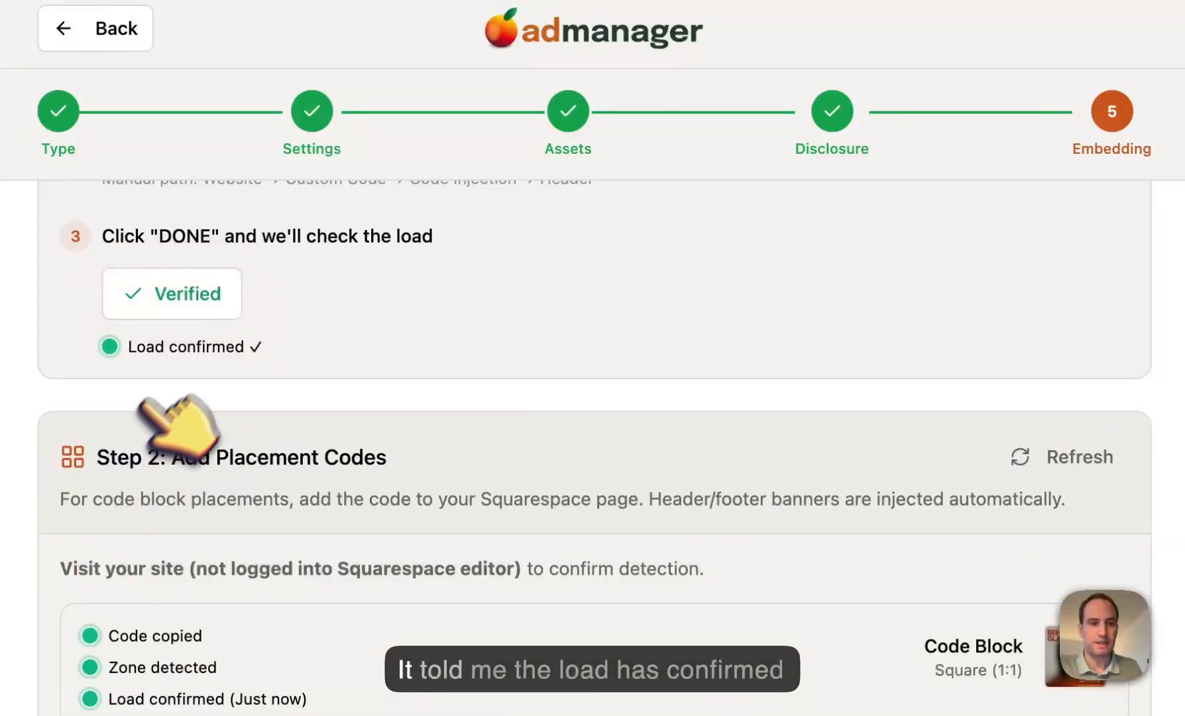
scroll(151, 363, down, 6)
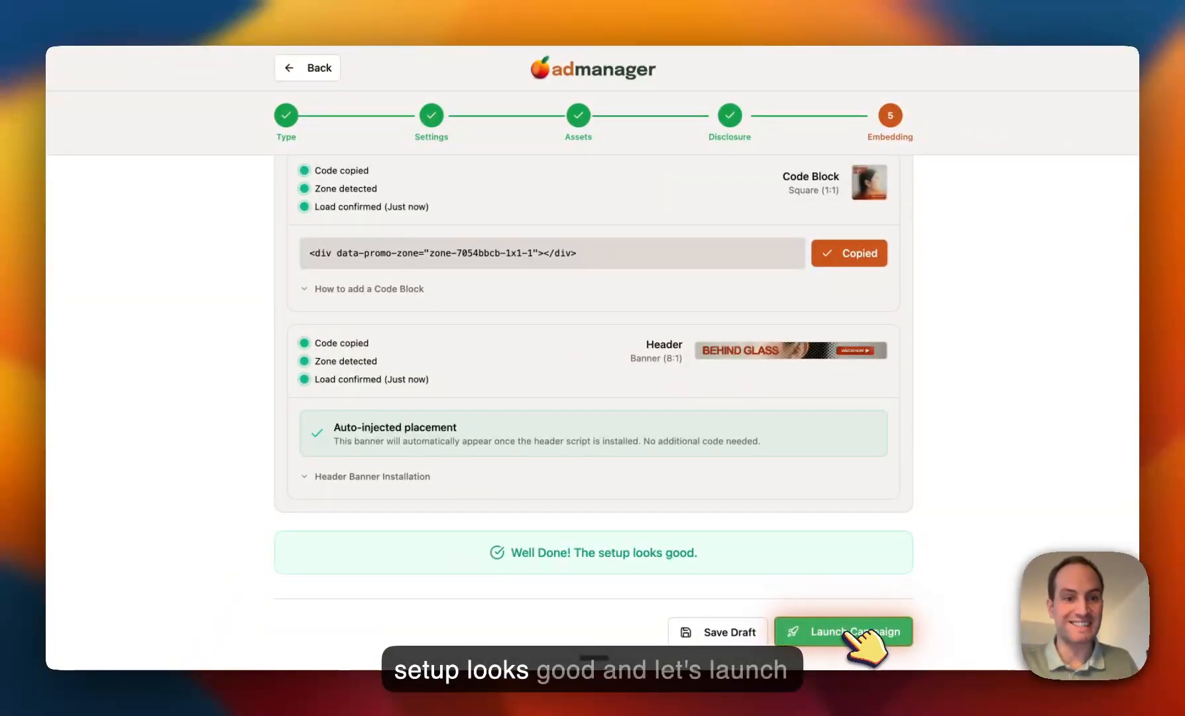
click(847, 632)
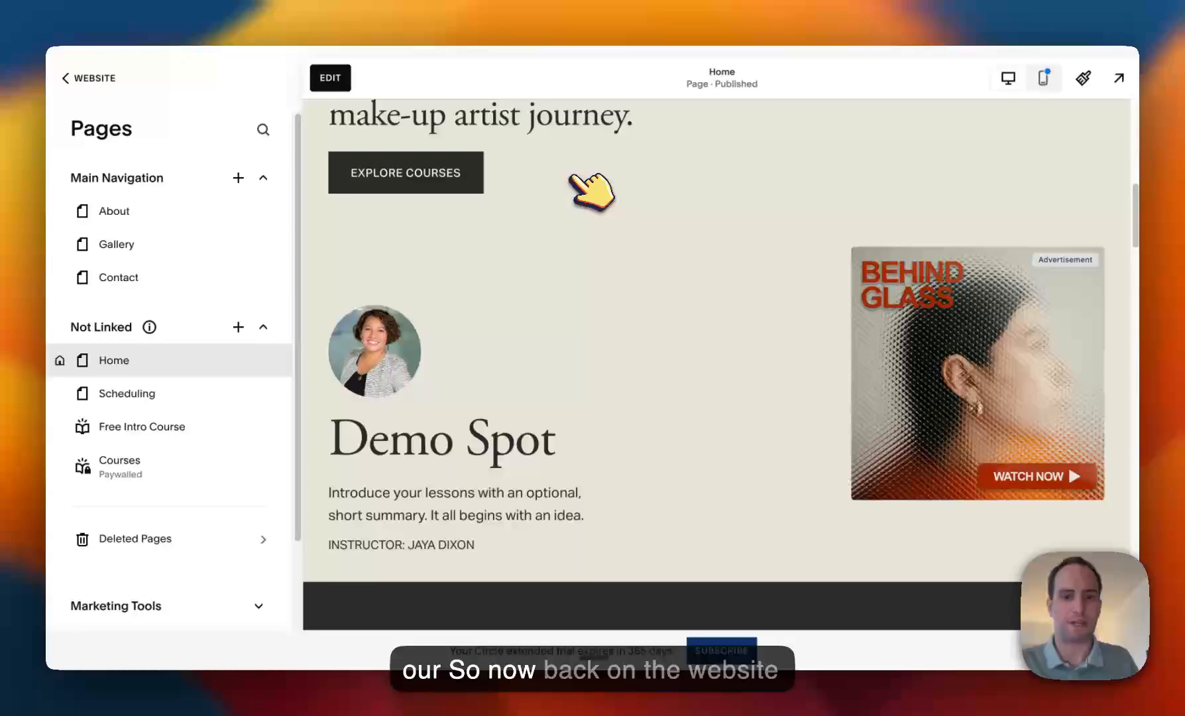
- Check the square ad on the Squarespace Home page and the header banner on the Gallery page
scroll(571, 171, down, 1)
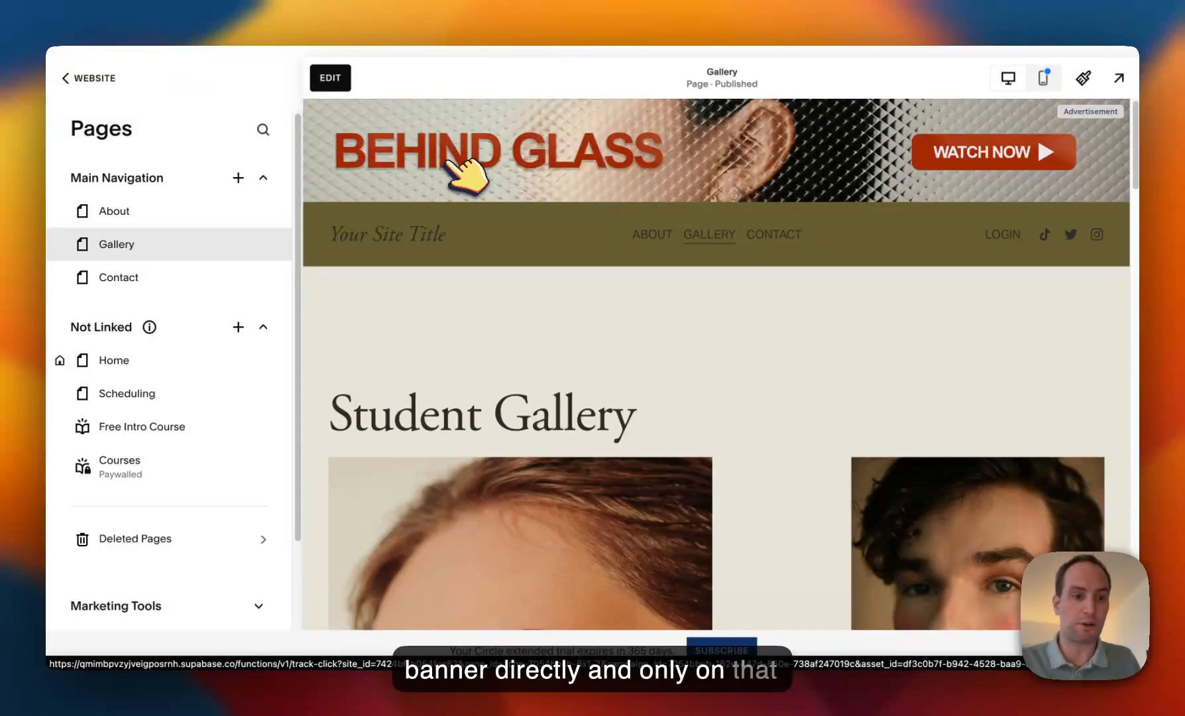
scroll(569, 194, down, 3)
scroll(569, 195, up, 3)
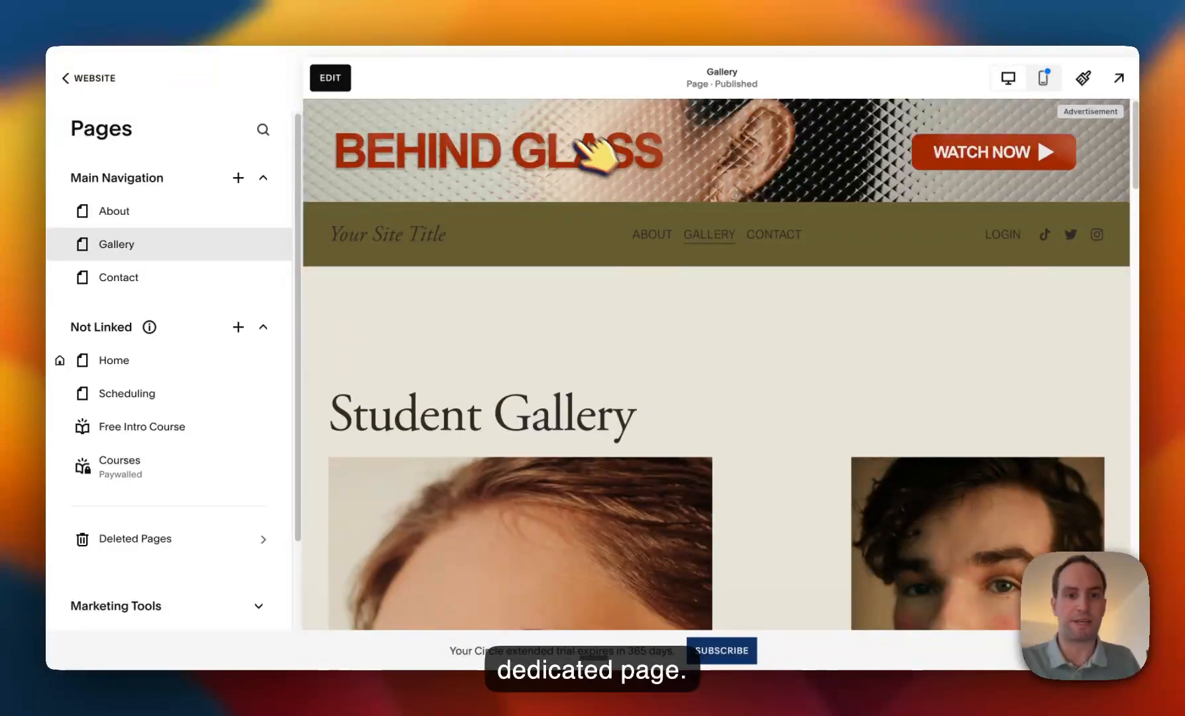